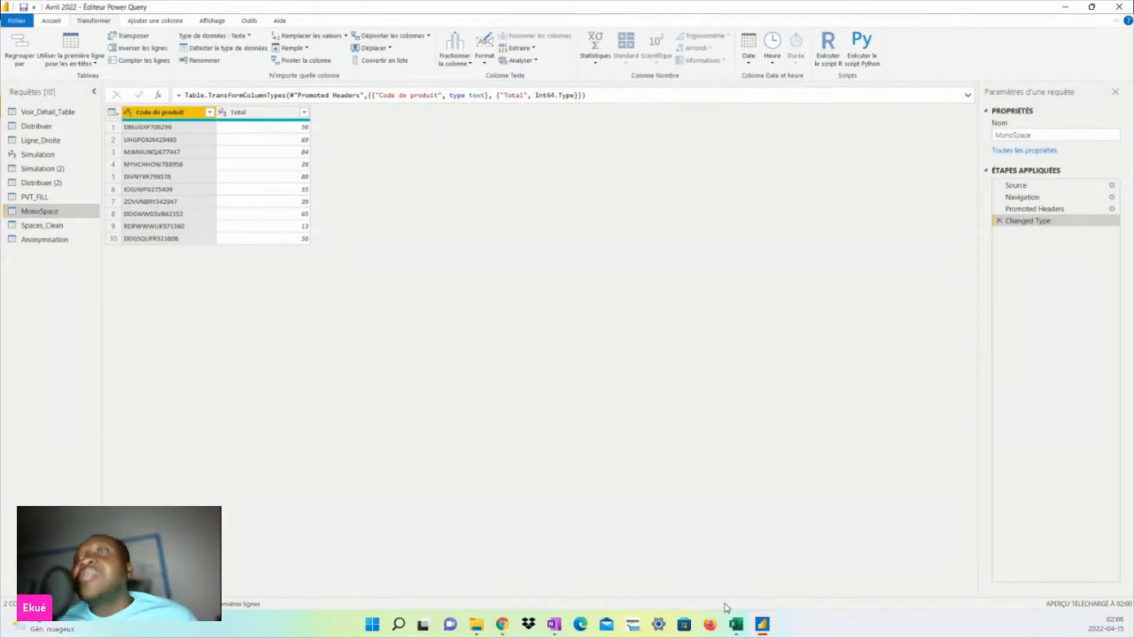
# Switch to Excel and view the MonoSpace worksheet of Datasource Avril 2022.xlsx
pyautogui.click(736, 625)
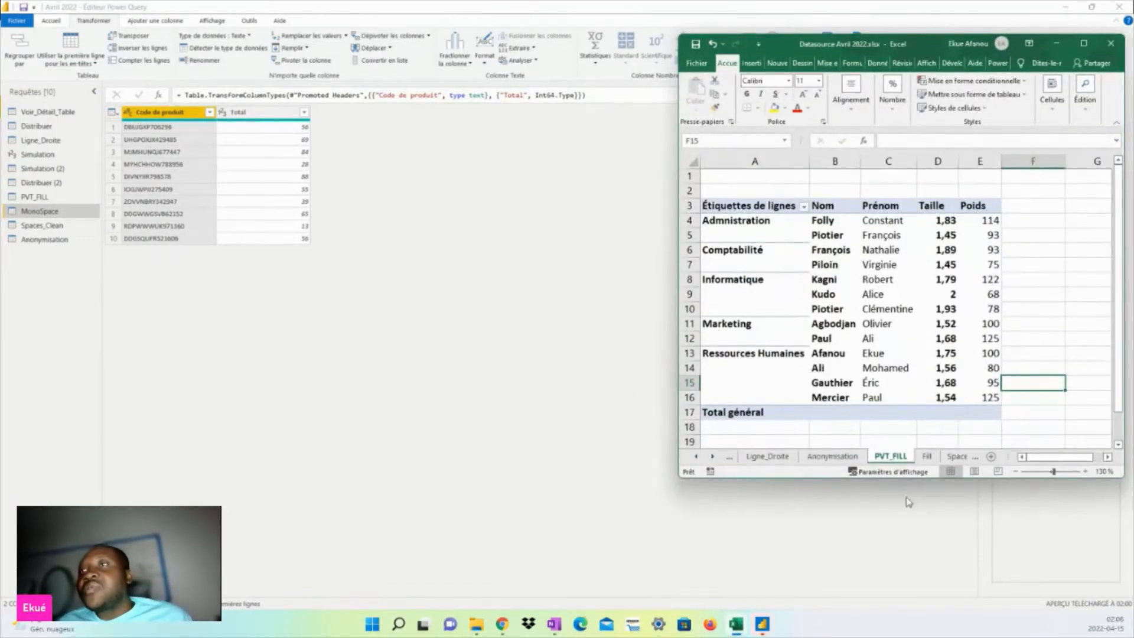
pyautogui.click(927, 455)
pyautogui.click(955, 456)
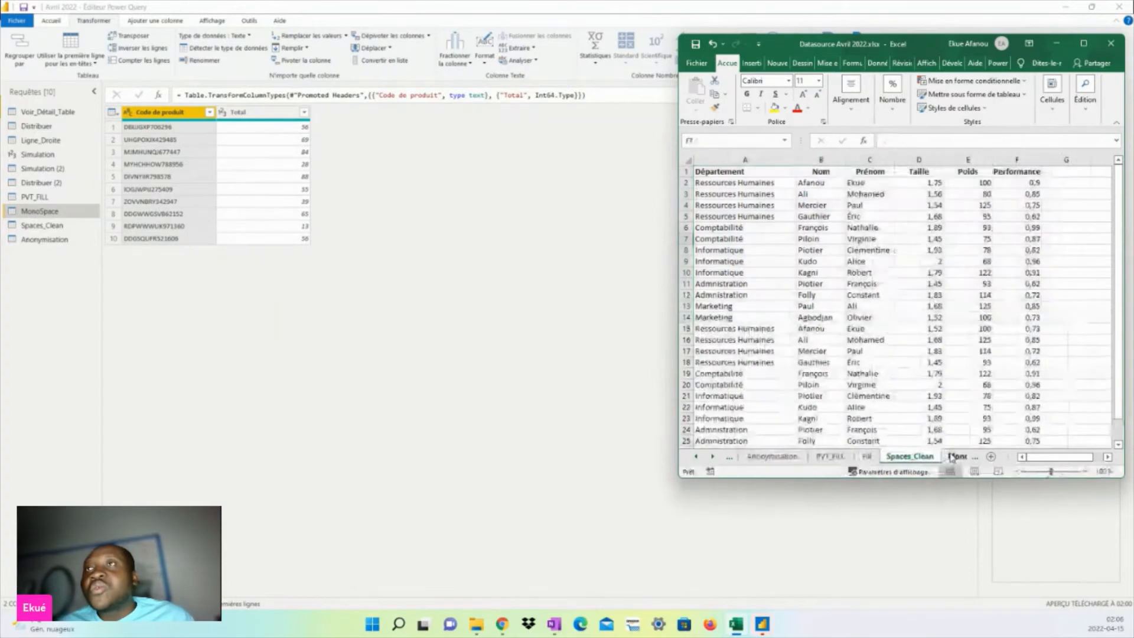
pyautogui.click(957, 456)
pyautogui.click(847, 372)
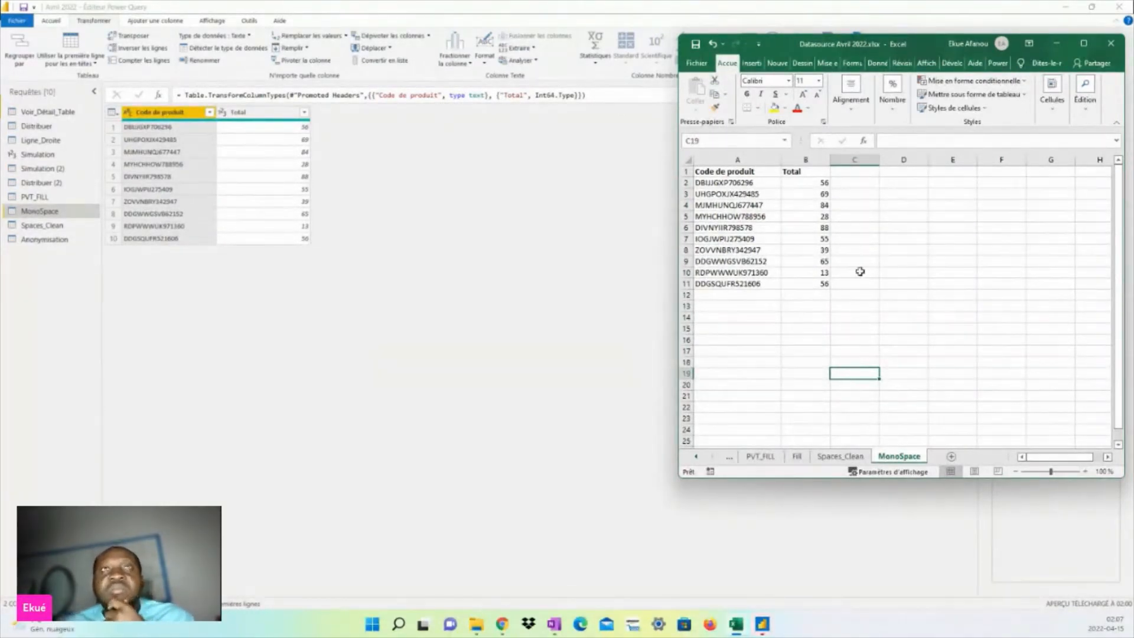
# Select the Spaces_Clean query in Power Query, and bring up its source worksheet Spaces_Clean in Excel
pyautogui.click(64, 227)
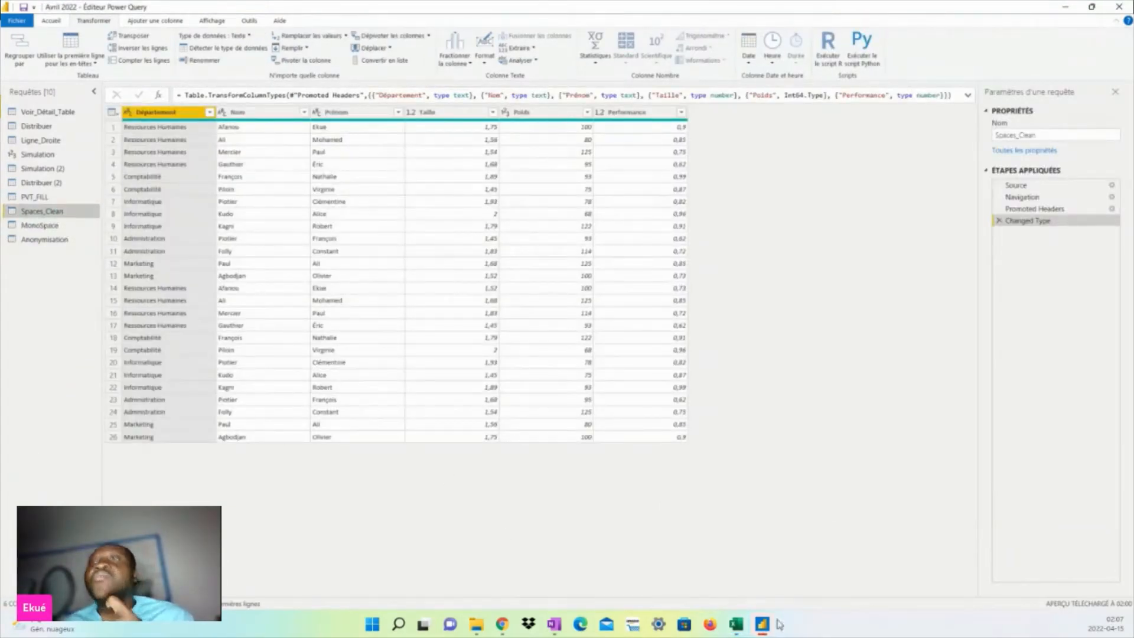
pyautogui.click(735, 623)
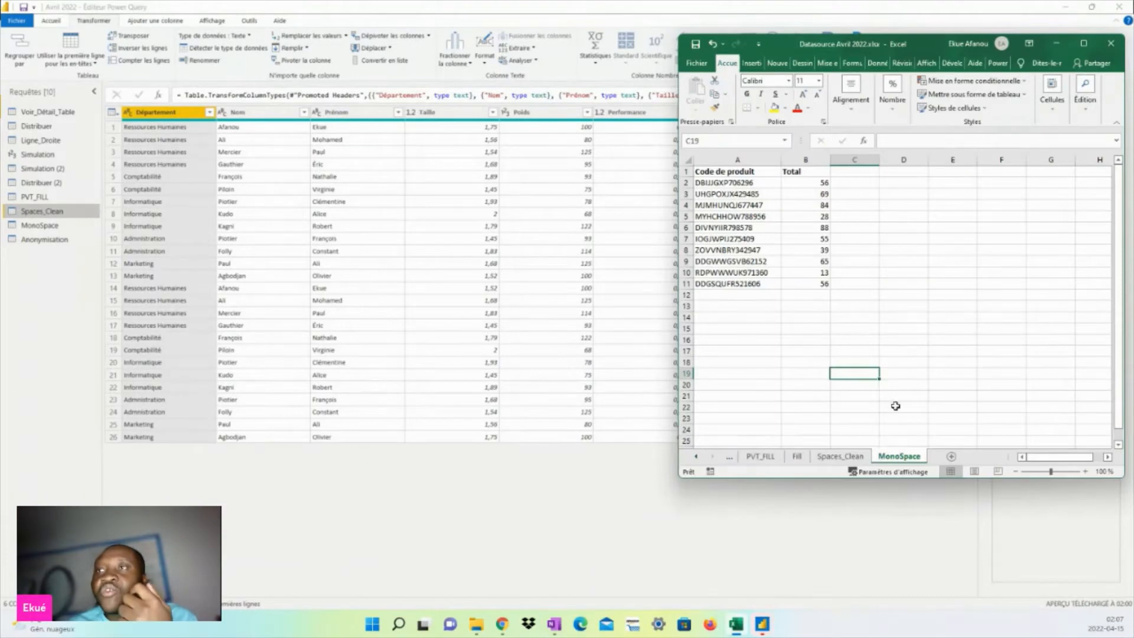
pyautogui.click(853, 455)
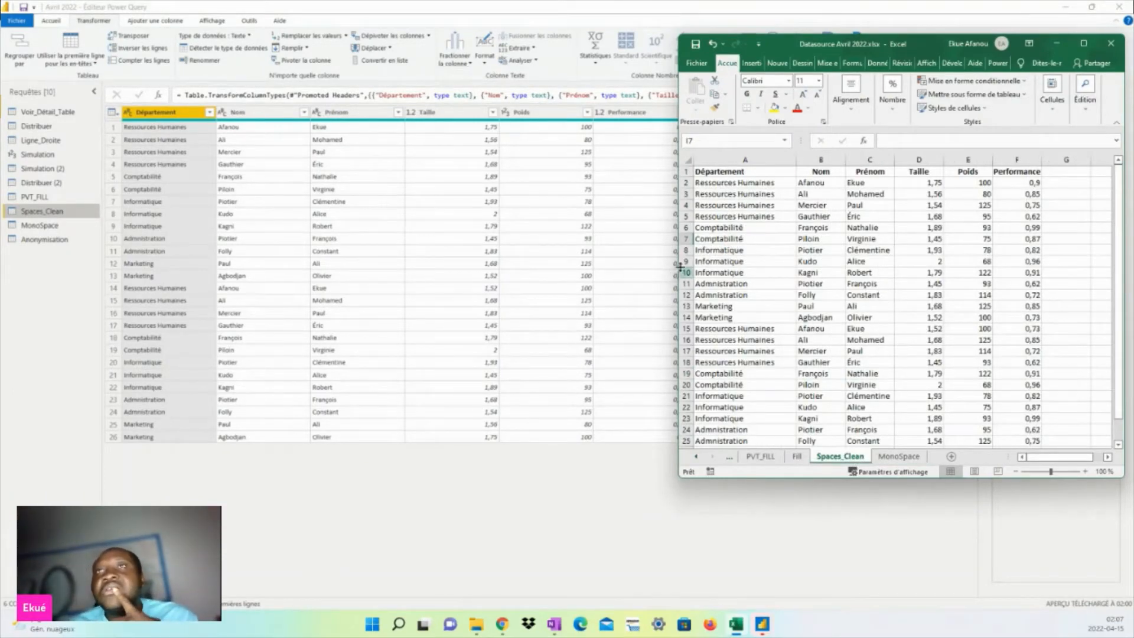
# Examine the Spaces_Clean sheet's text and numeric columns, comparing the repeated Nom and Prénom entries
pyautogui.moveTo(685, 244)
pyautogui.mouseDown()
pyautogui.moveTo(687, 262)
pyautogui.moveTo(687, 247)
pyautogui.mouseUp()
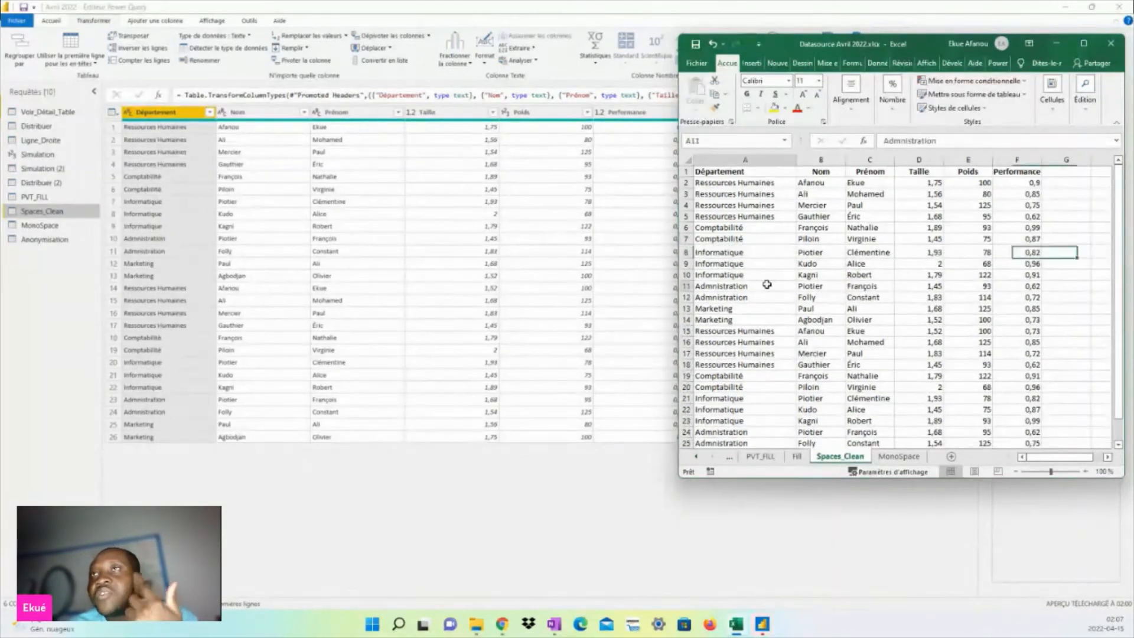
pyautogui.click(766, 286)
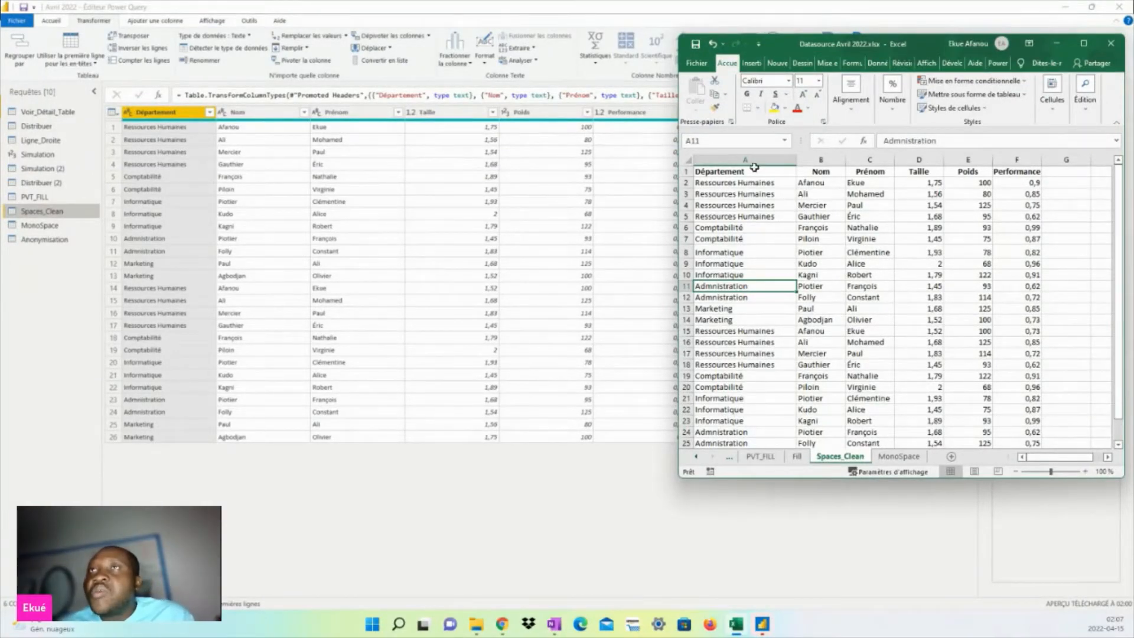
pyautogui.moveTo(755, 171); pyautogui.dragTo(857, 385)
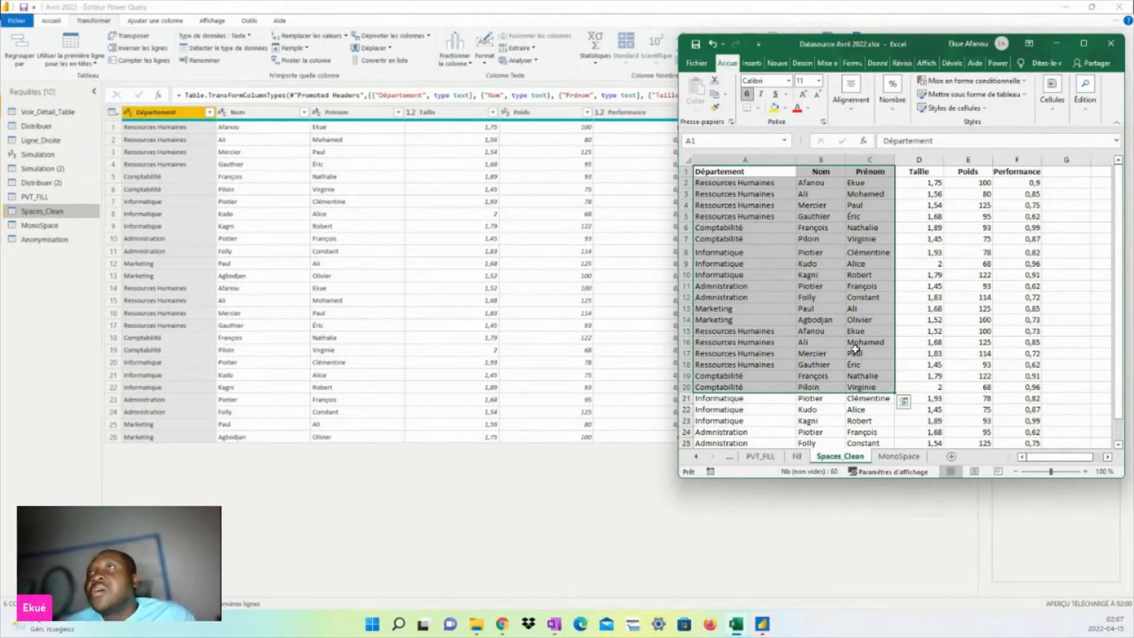
pyautogui.moveTo(930, 172); pyautogui.dragTo(1015, 313)
pyautogui.click(1013, 397)
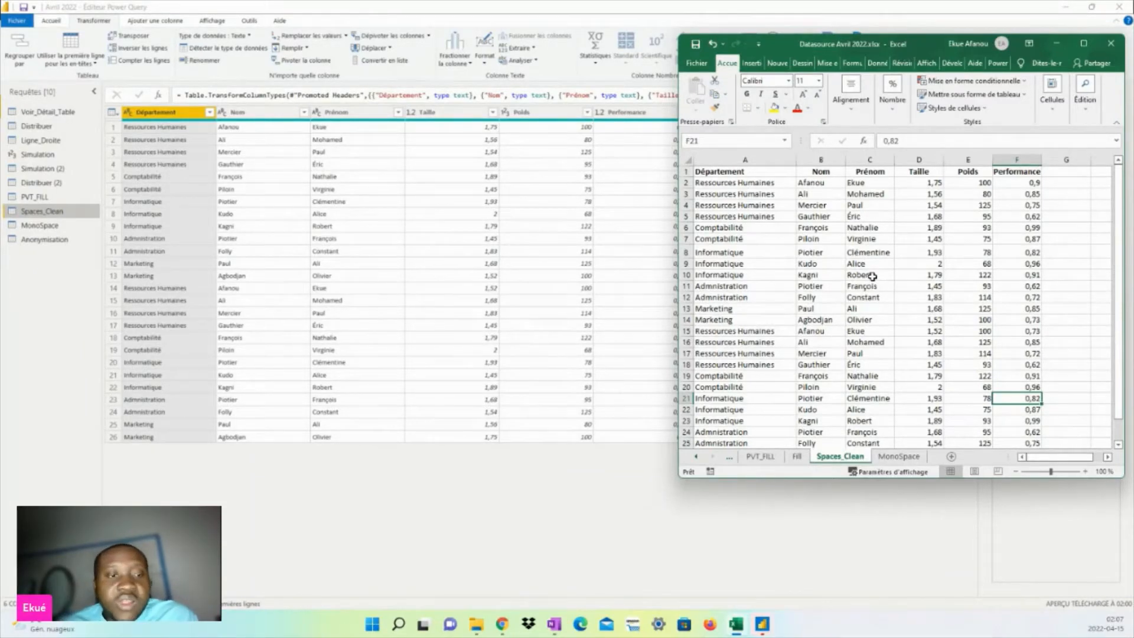
pyautogui.click(816, 364)
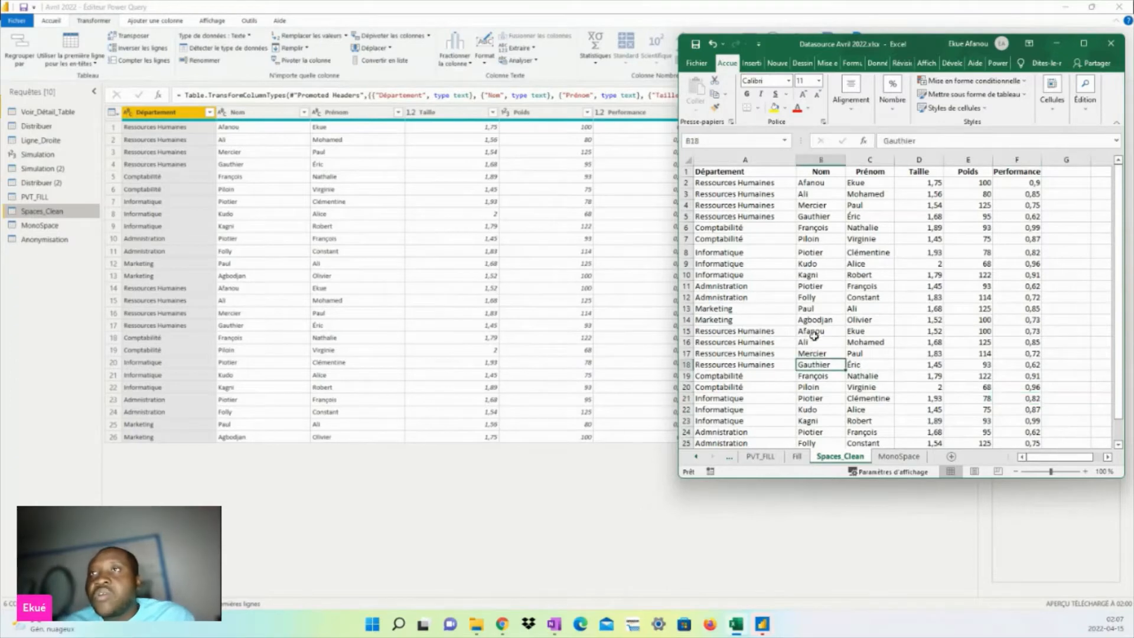
pyautogui.click(817, 309)
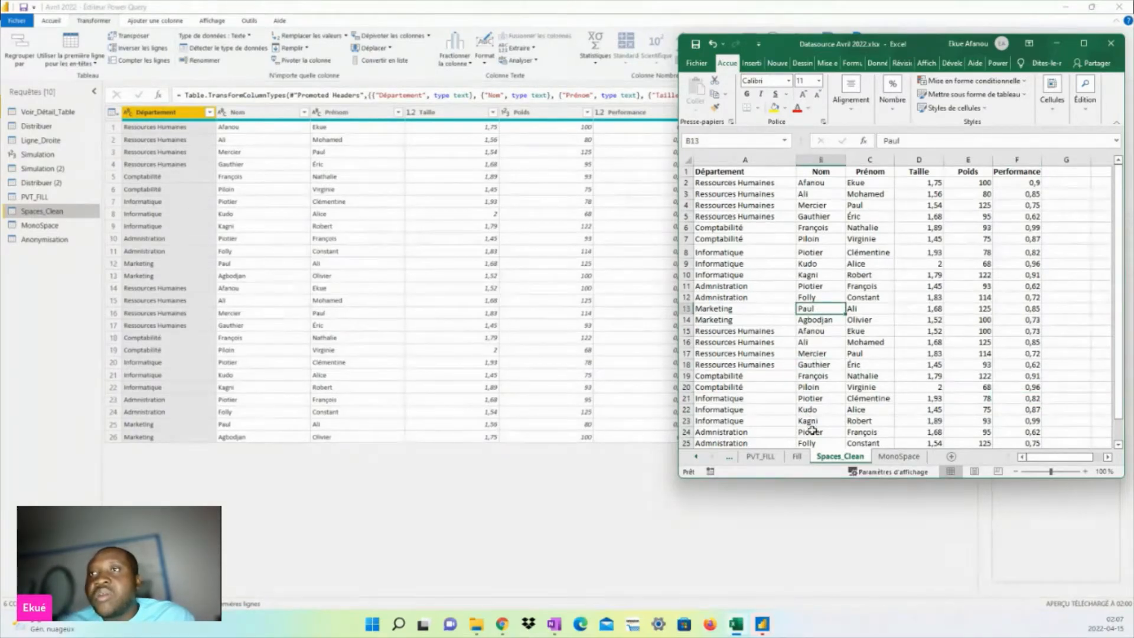
pyautogui.click(818, 334)
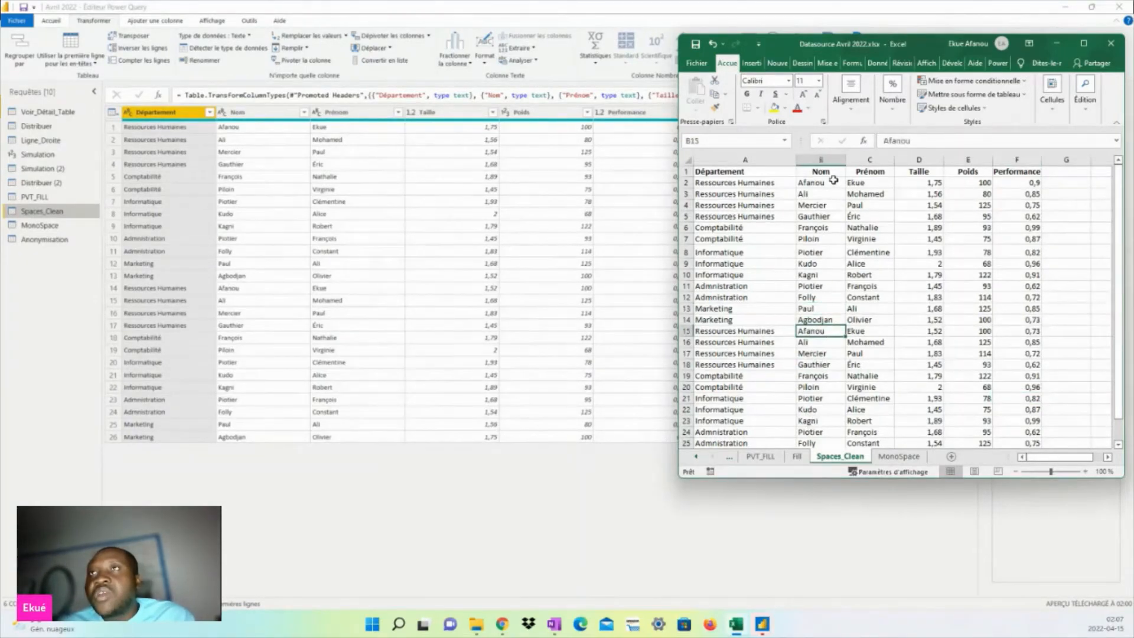
pyautogui.moveTo(831, 184); pyautogui.dragTo(860, 173)
pyautogui.click(805, 363)
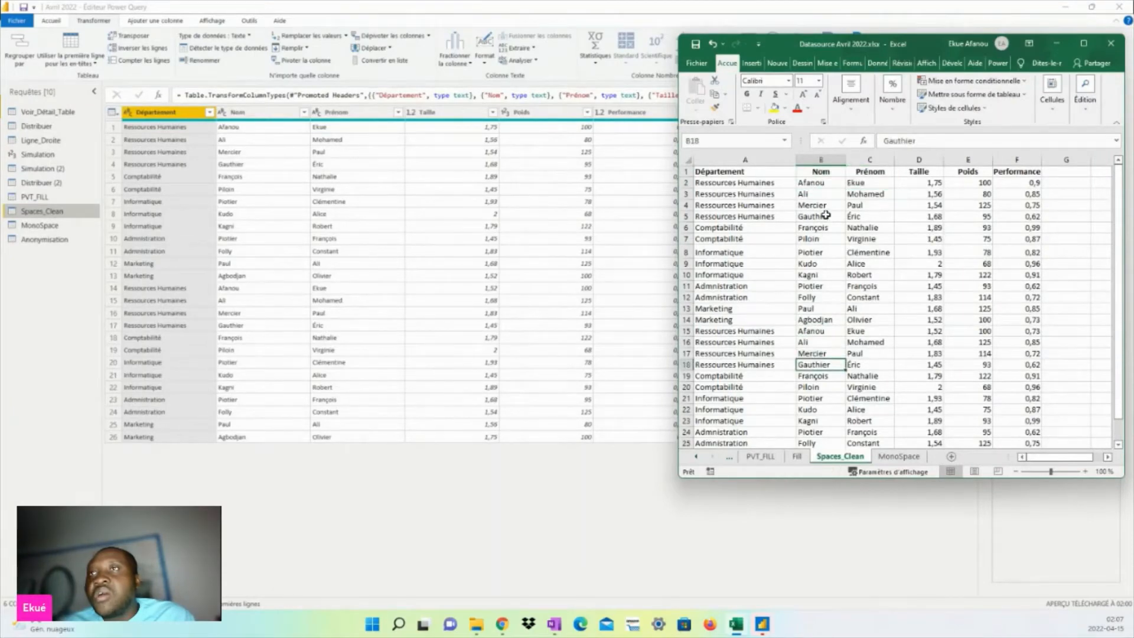
pyautogui.moveTo(816, 216); pyautogui.dragTo(860, 206)
pyautogui.click(815, 319)
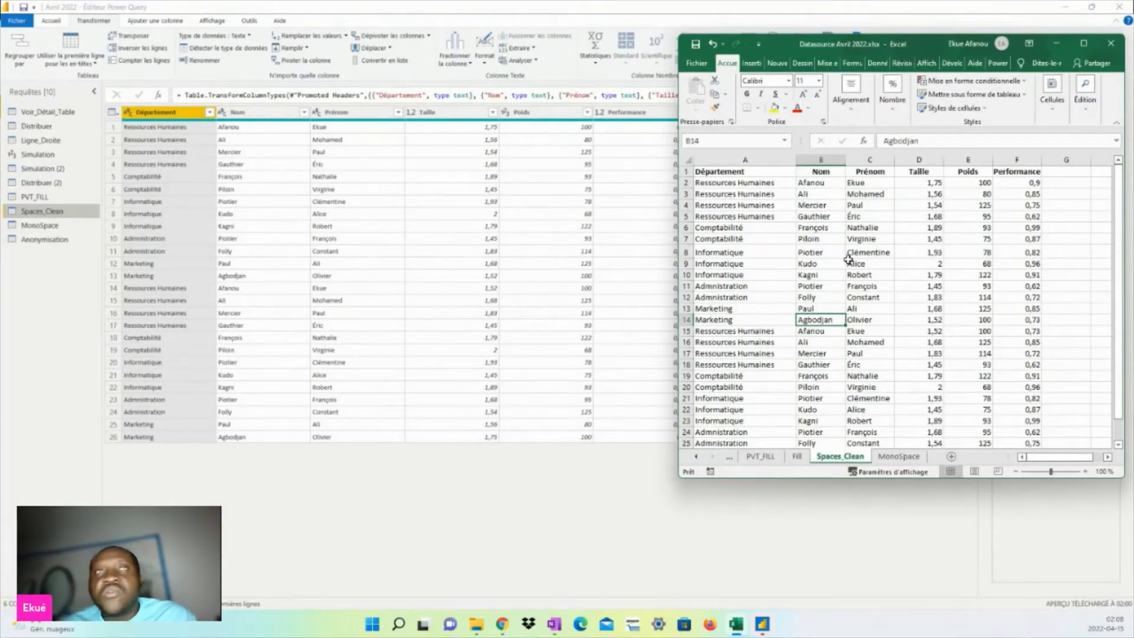
pyautogui.click(847, 261)
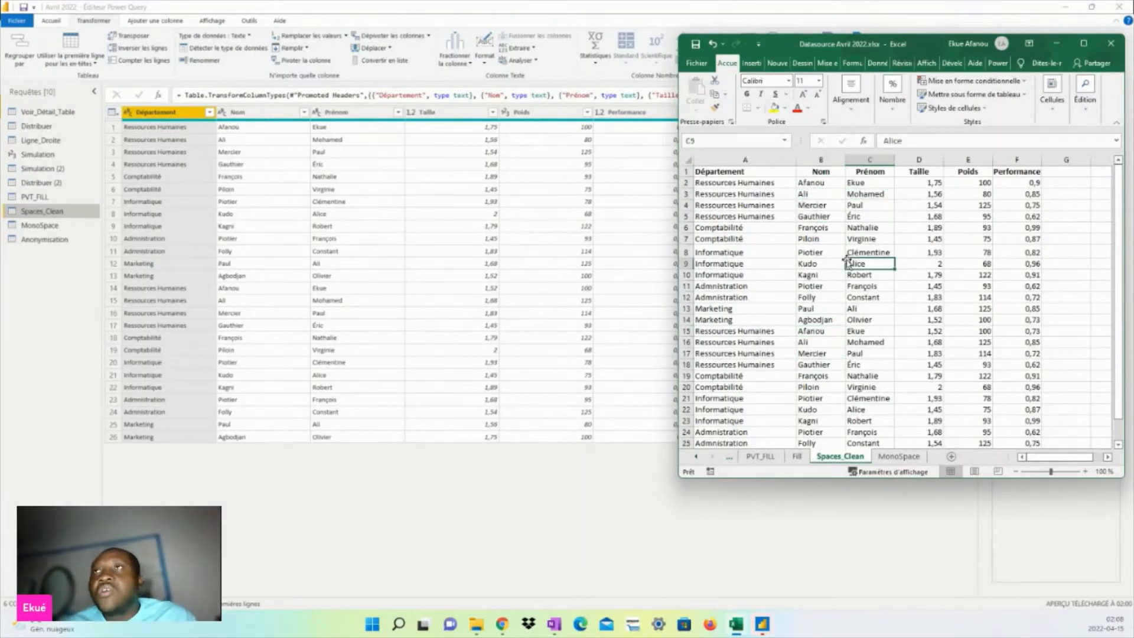
# Return to Power Query and remove all columns except Prénom, Nom and Département from the Spaces_Clean query
pyautogui.click(1057, 44)
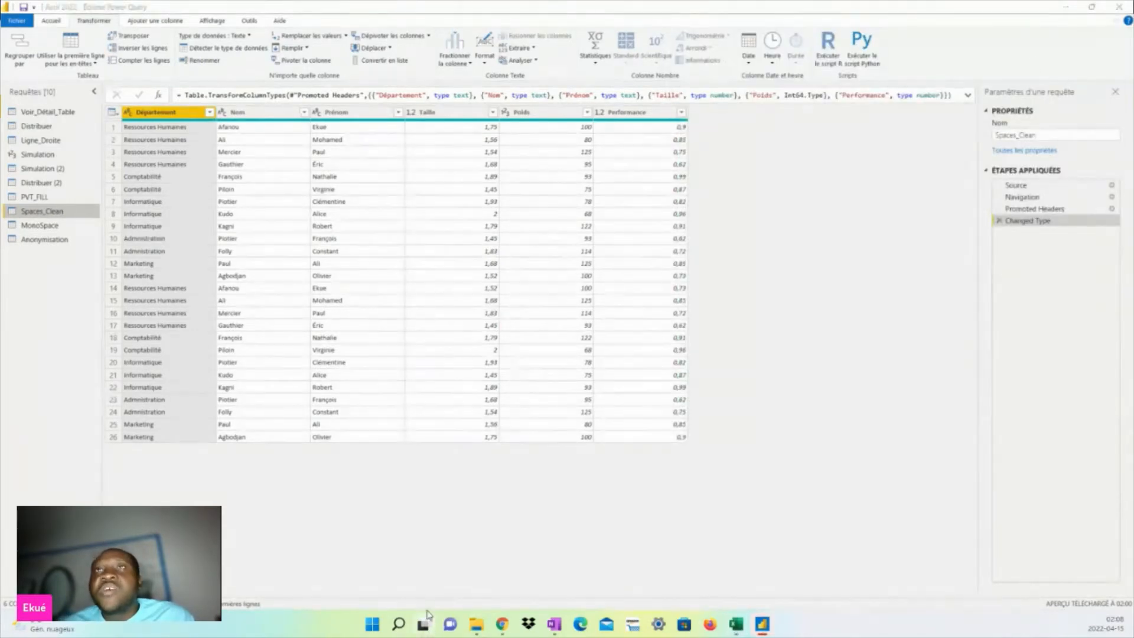
pyautogui.click(353, 117)
pyautogui.keyDown('ctrl'); pyautogui.click(239, 117); pyautogui.keyUp('ctrl')
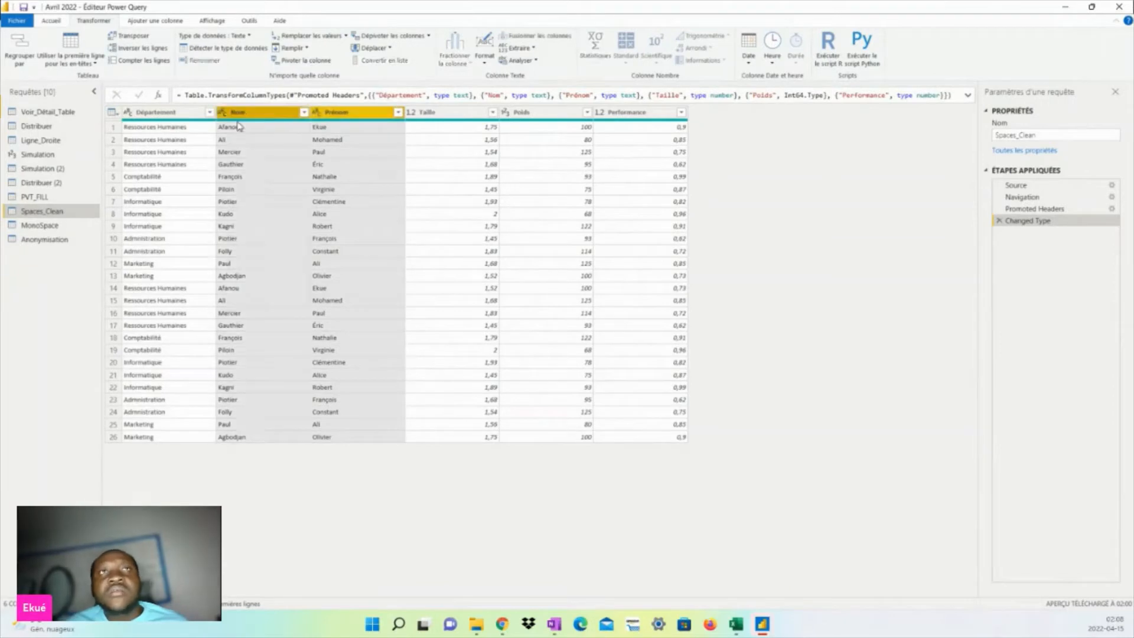
pyautogui.keyDown('ctrl'); pyautogui.click(157, 117); pyautogui.keyUp('ctrl')
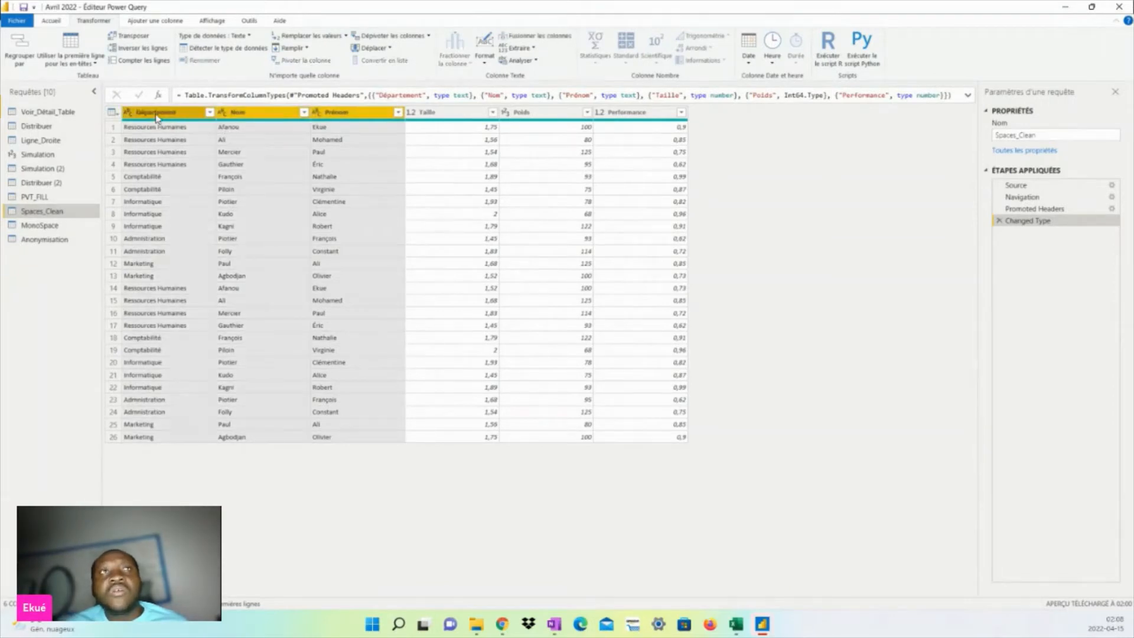
pyautogui.rightClick(258, 114)
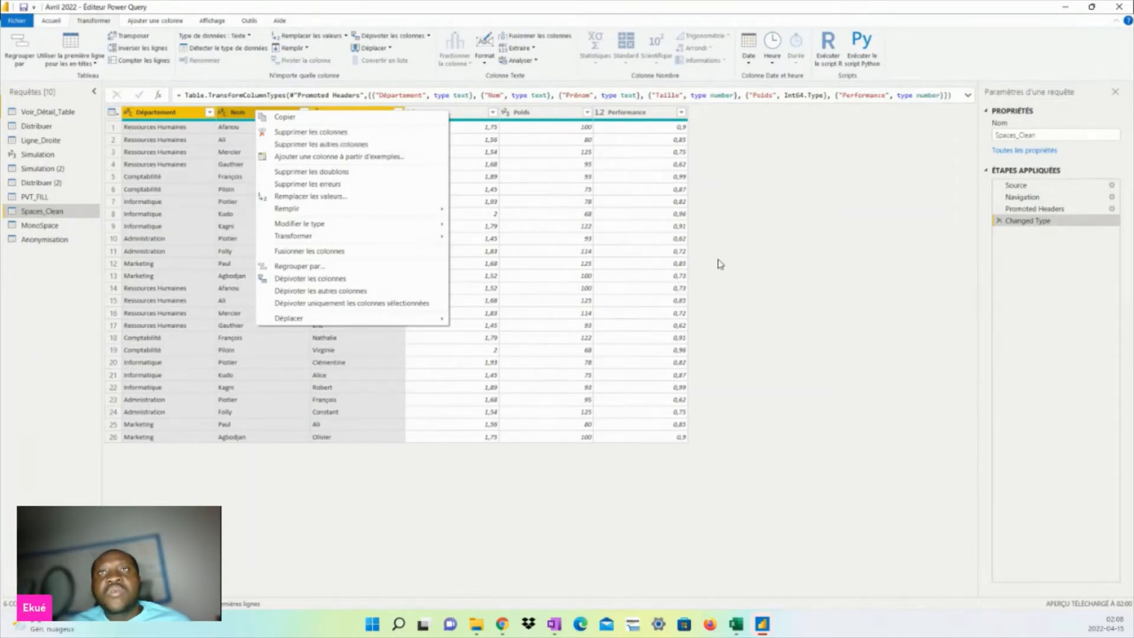
pyautogui.click(779, 274)
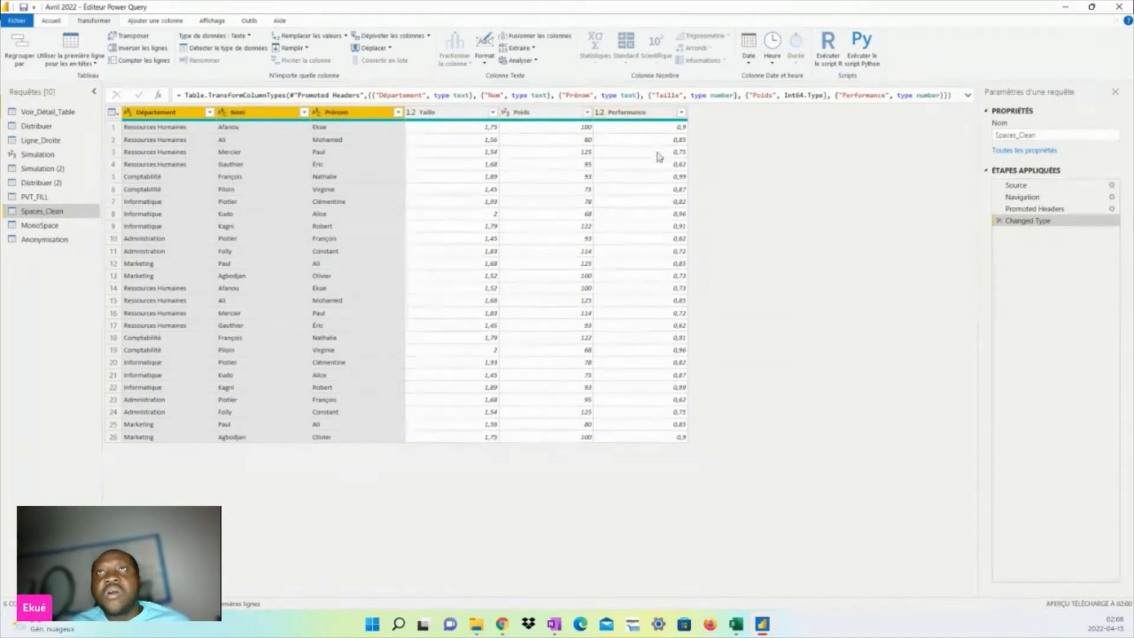
pyautogui.rightClick(323, 112)
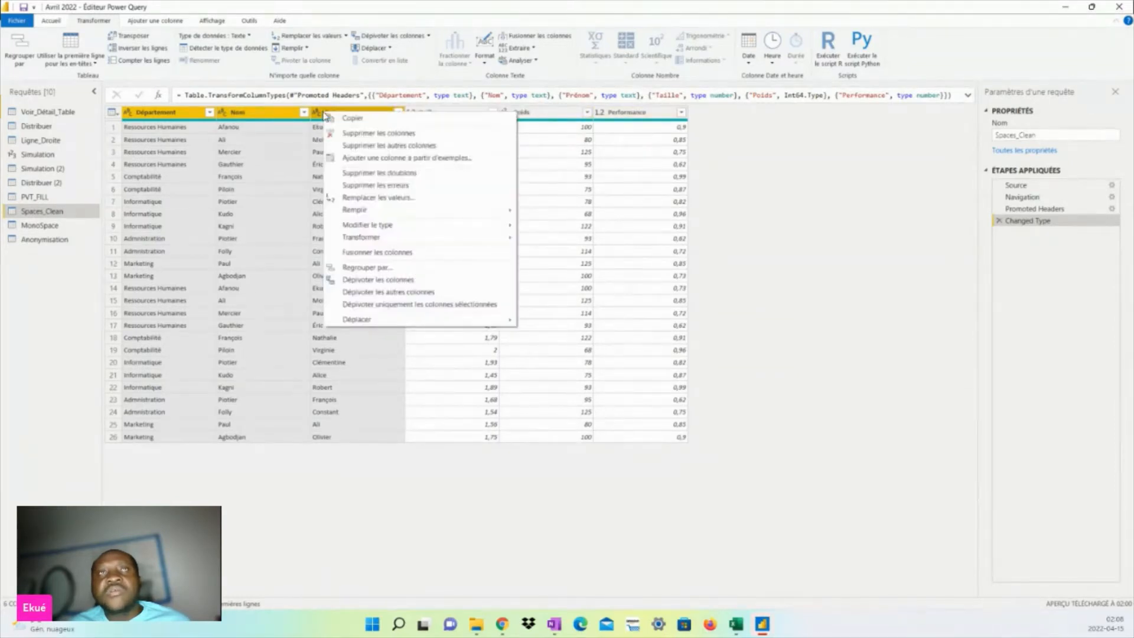
pyautogui.click(375, 146)
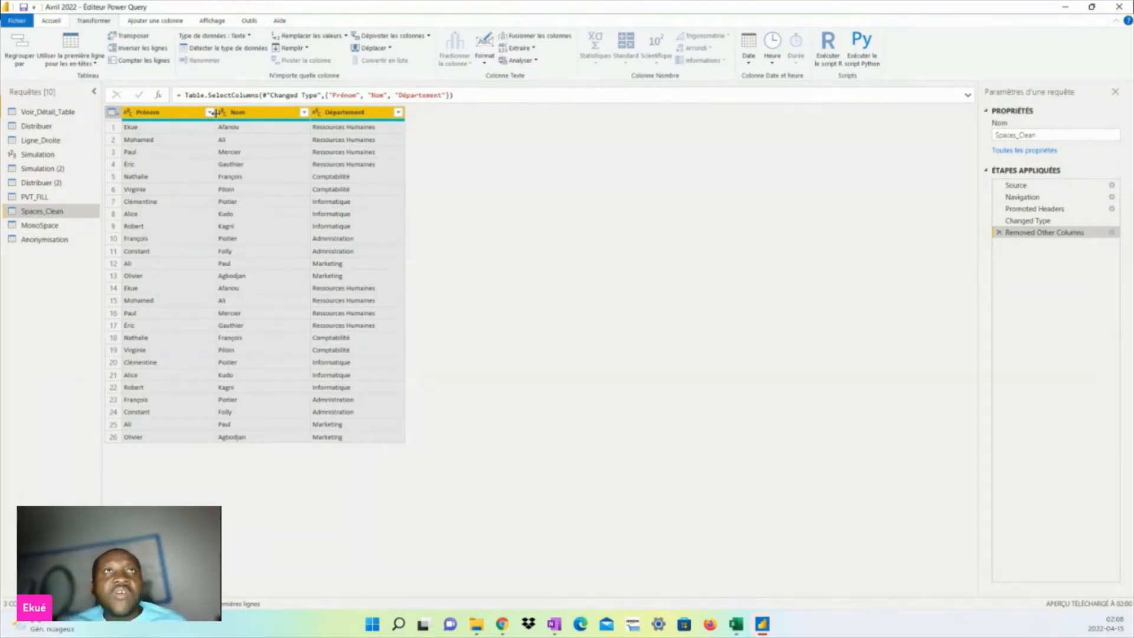
# Remove the duplicate rows based on the Prénom, Nom and Département columns
pyautogui.rightClick(184, 113)
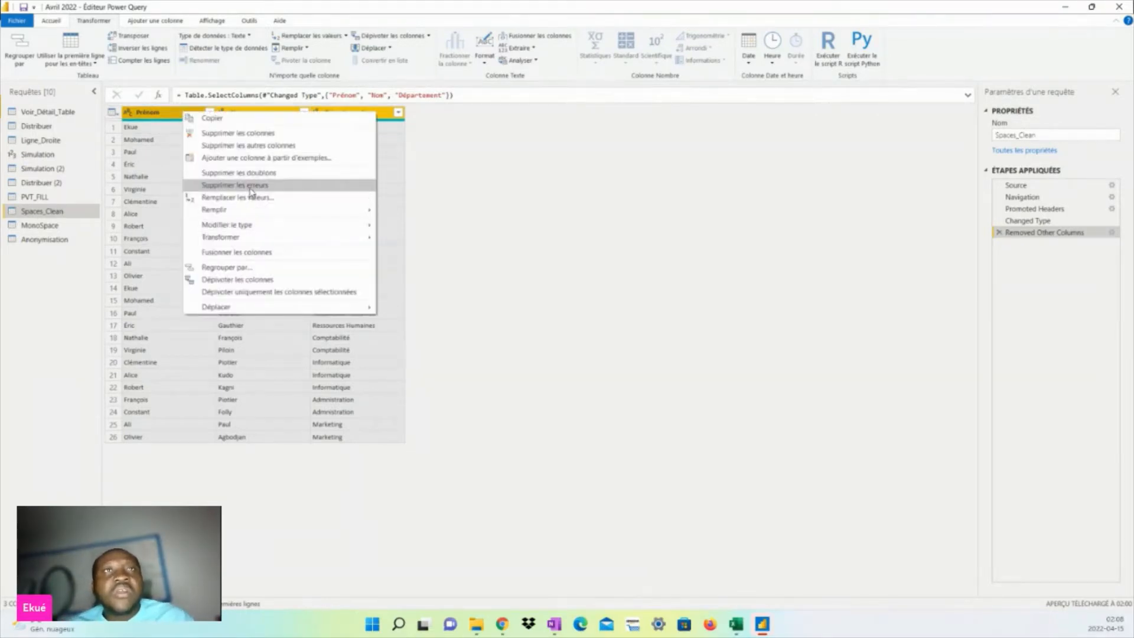
pyautogui.click(256, 173)
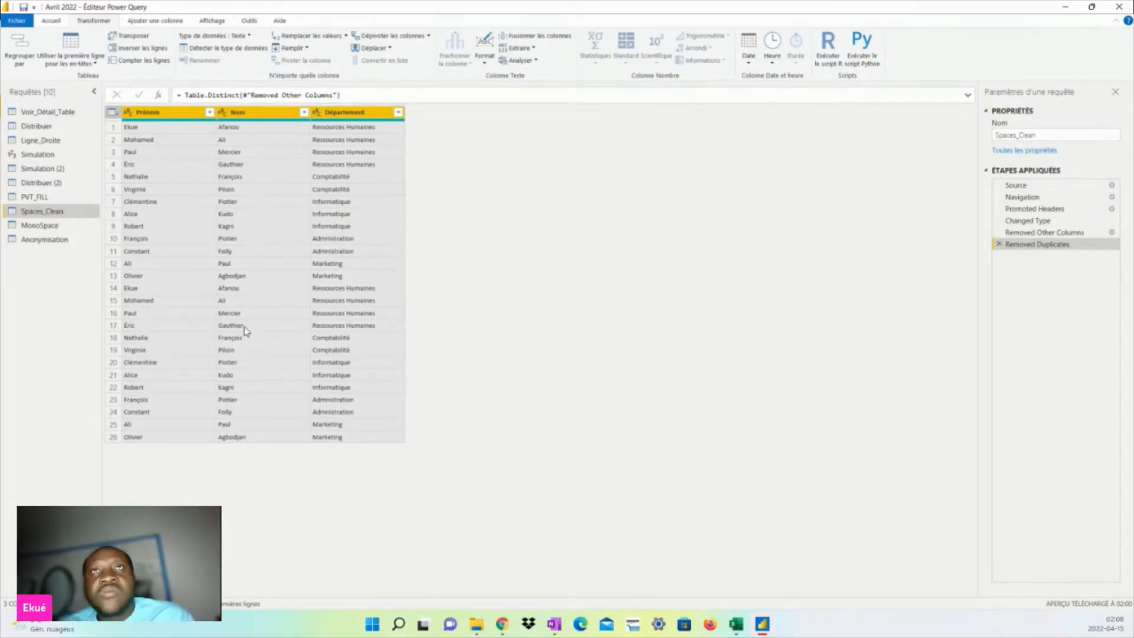
pyautogui.click(258, 131)
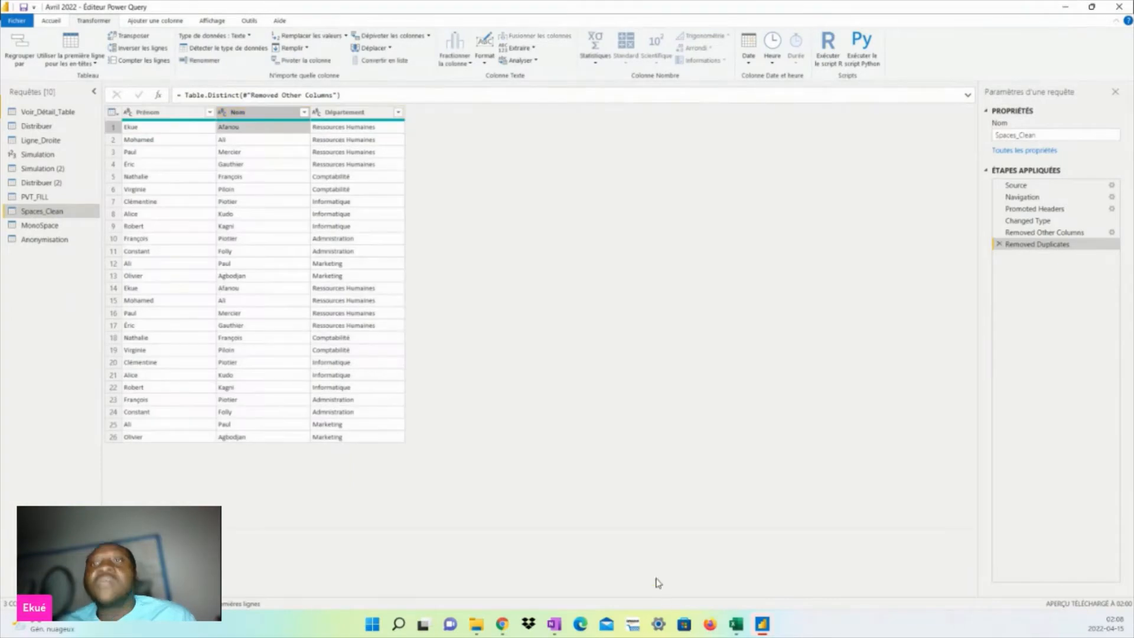
# Switch to Excel and compare the exact contents of cells B2 and B15 in the Nom column
pyautogui.click(732, 624)
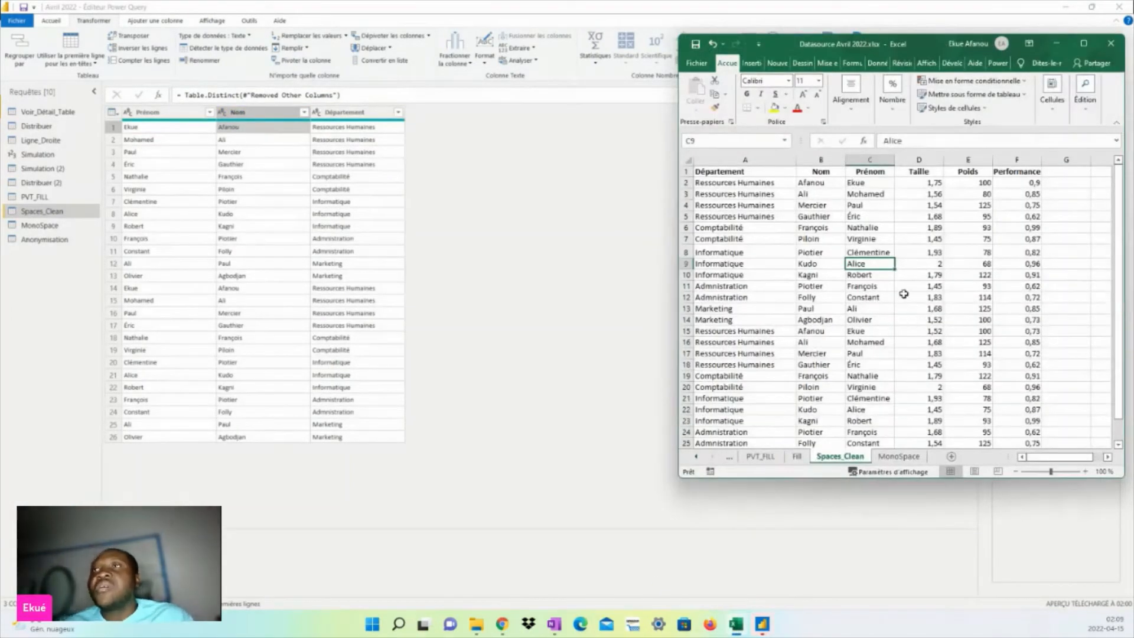
pyautogui.click(829, 182)
pyautogui.doubleClick(829, 182)
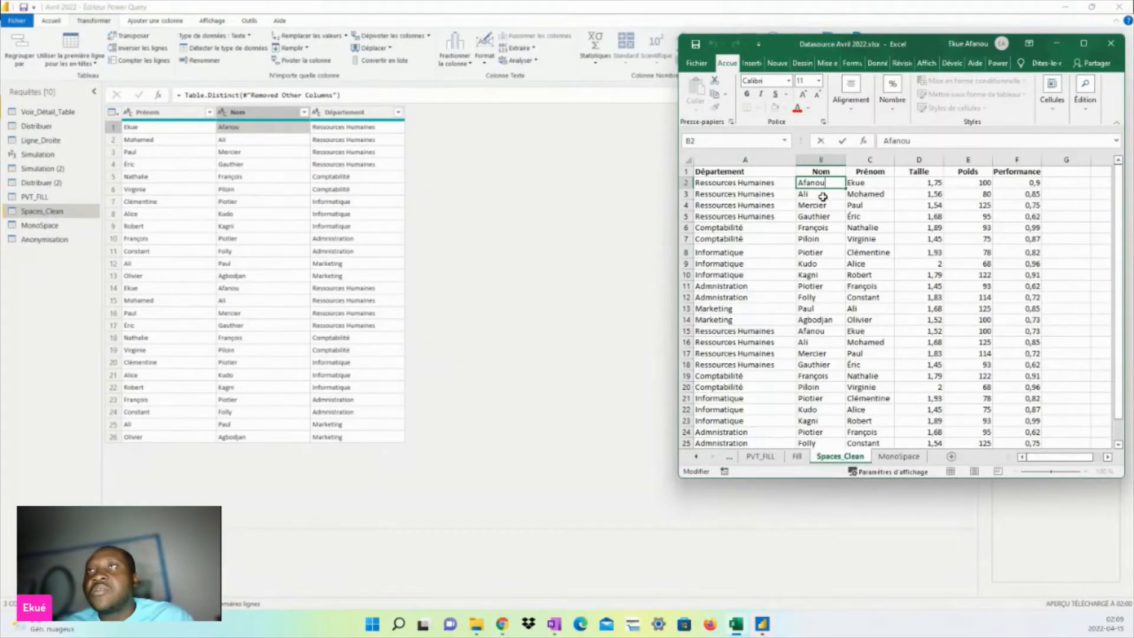
pyautogui.press('Return')
pyautogui.doubleClick(829, 331)
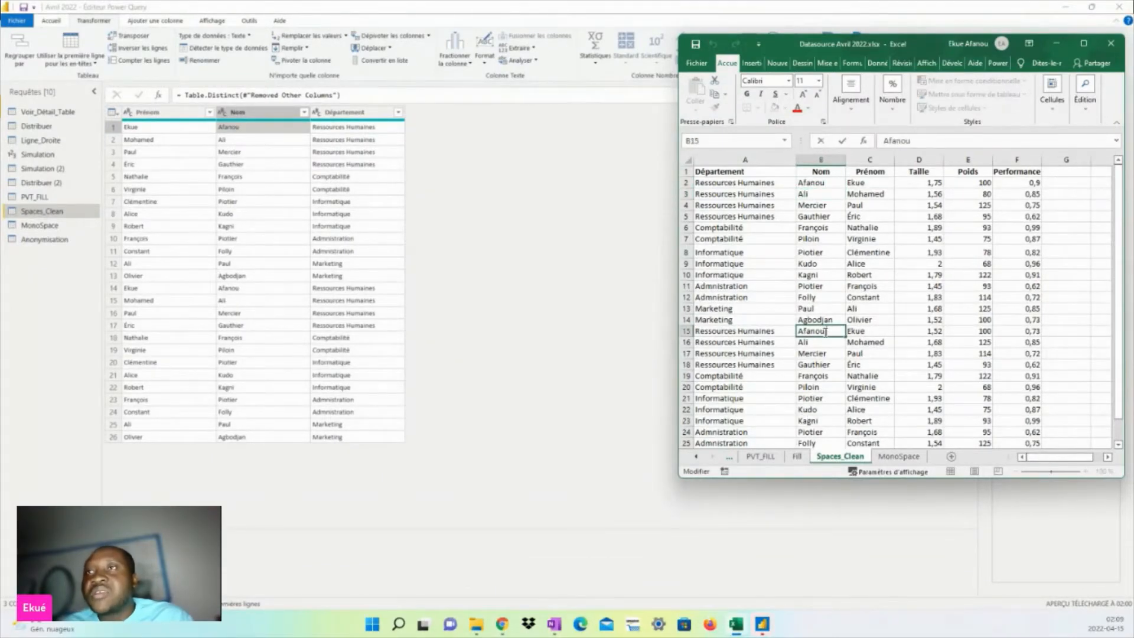
pyautogui.click(909, 343)
# Turn on filtering for the header row of the Spaces_Clean sheet in Excel
pyautogui.keyDown('ctrl'); pyautogui.scroll(2, 901, 347); pyautogui.keyUp('ctrl')
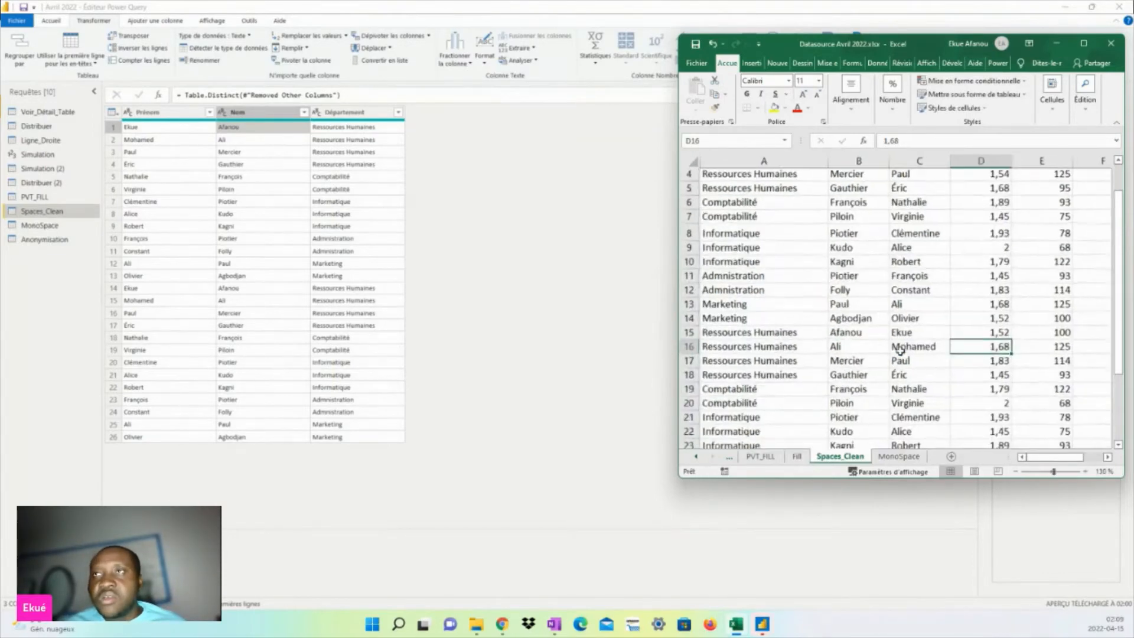
pyautogui.keyDown('ctrl'); pyautogui.scroll(2, 901, 349); pyautogui.keyUp('ctrl')
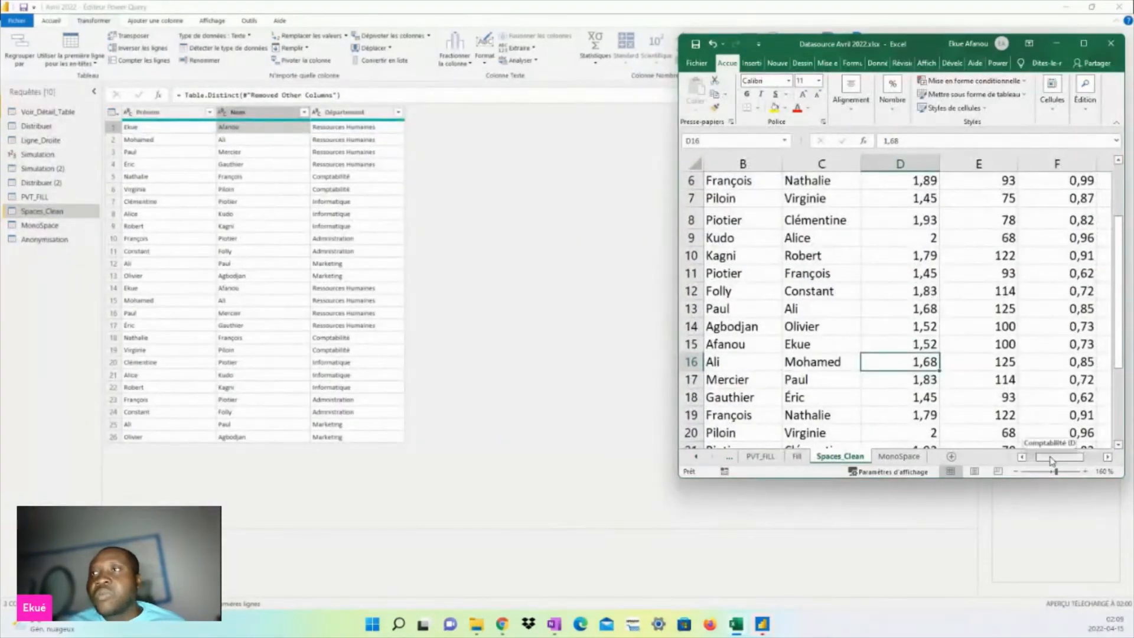
pyautogui.moveTo(1051, 460); pyautogui.dragTo(1041, 461)
pyautogui.scroll(2, 761, 236)
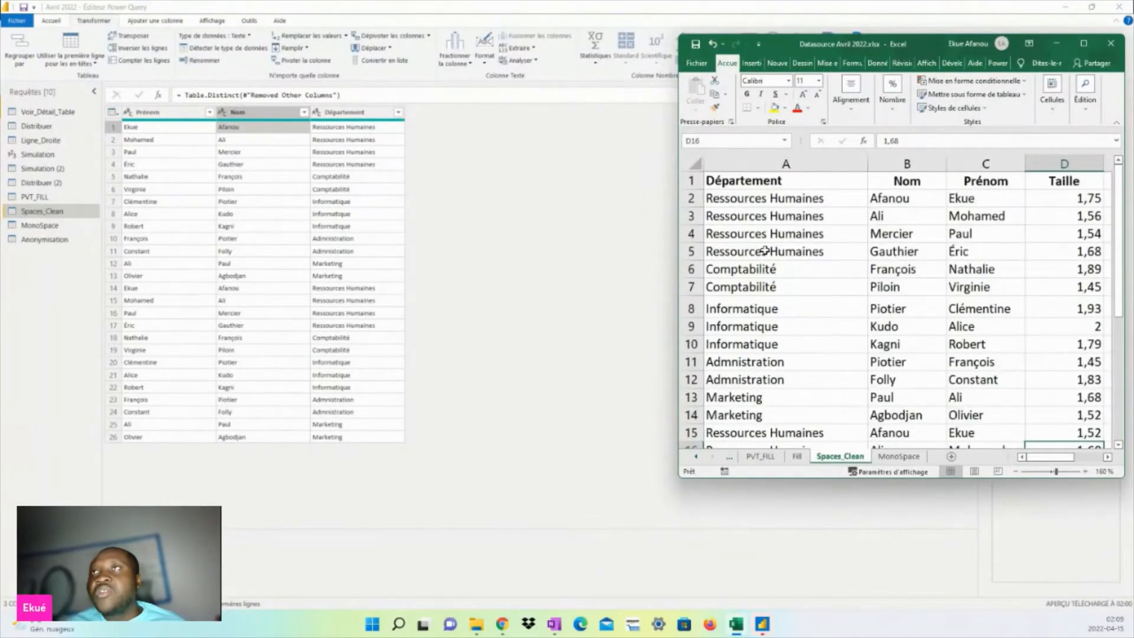
pyautogui.click(690, 181)
pyautogui.click(878, 65)
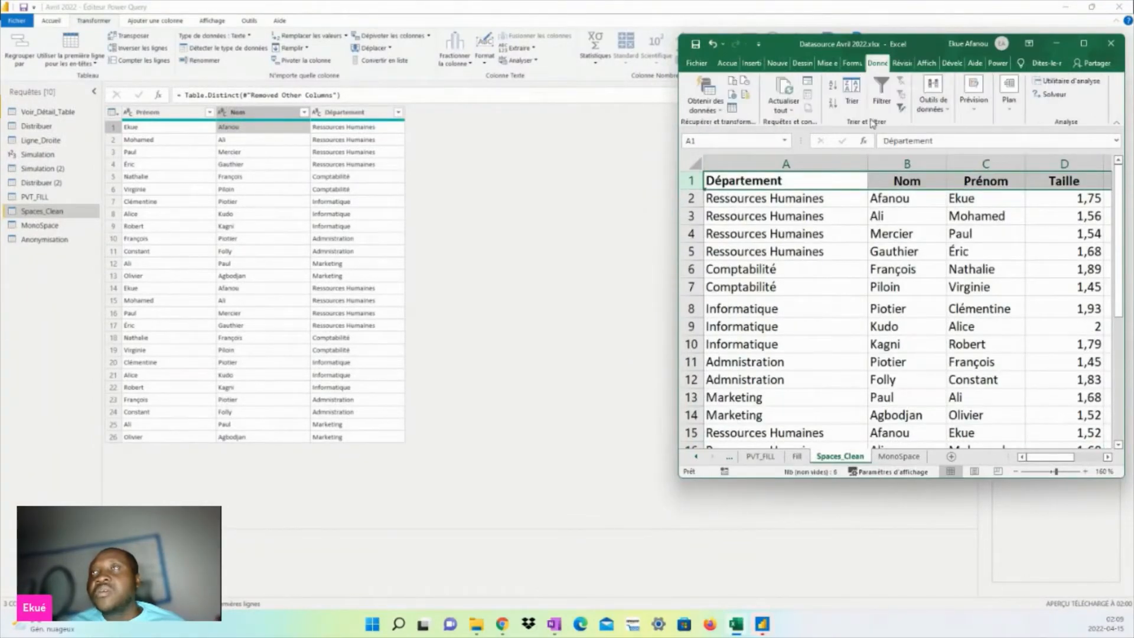
pyautogui.click(881, 97)
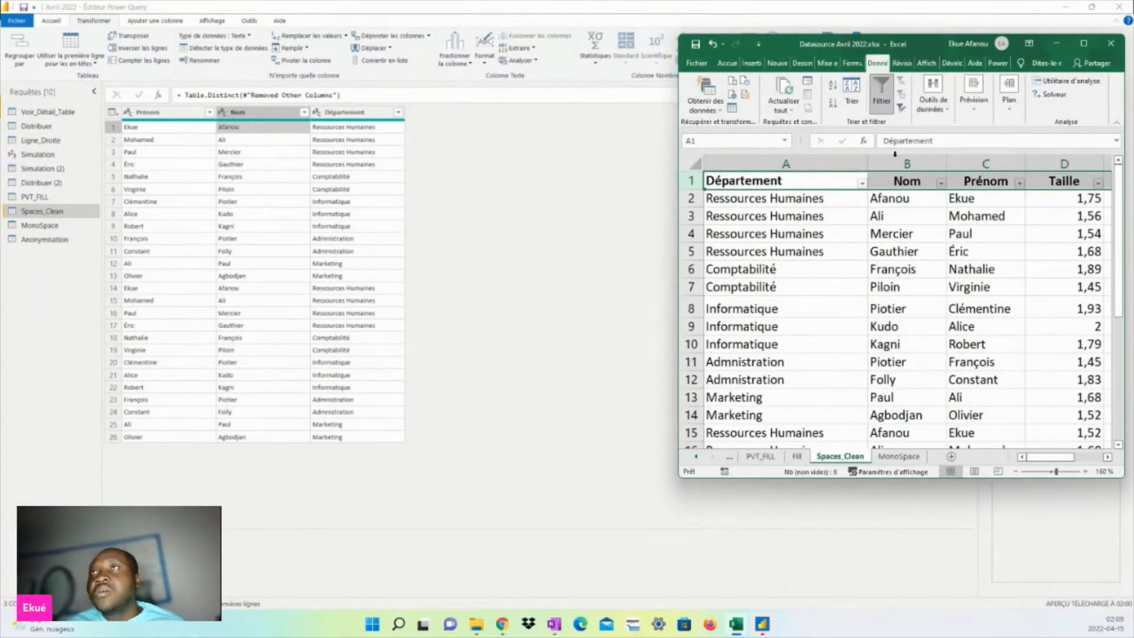
# Filter the Nom column to show only the first surname in the list
pyautogui.click(940, 183)
pyautogui.click(822, 313)
pyautogui.click(822, 324)
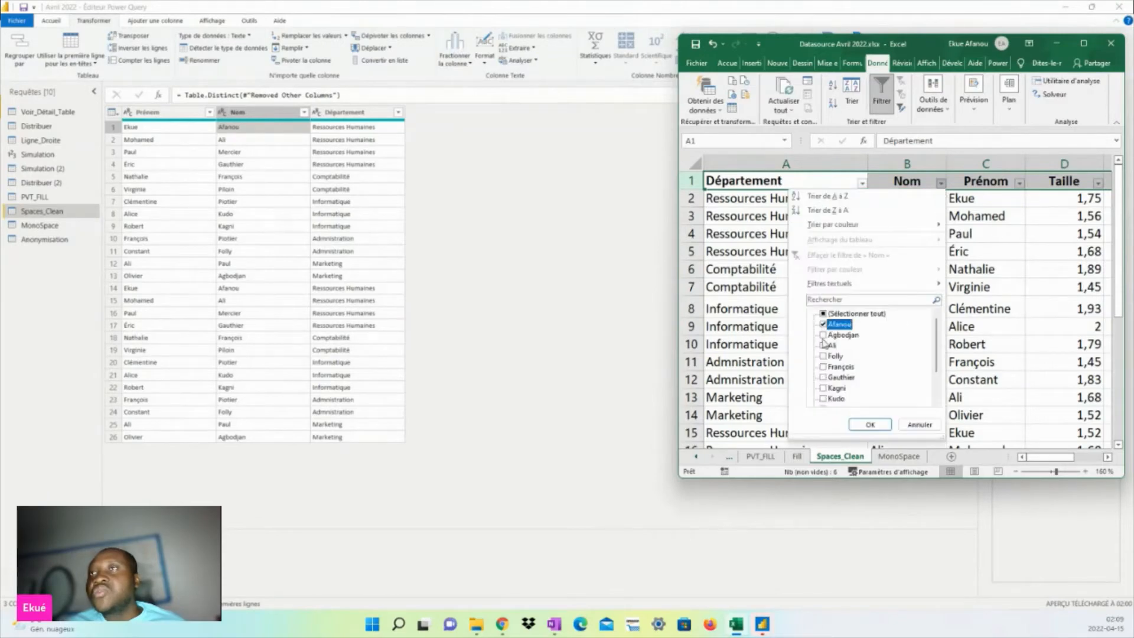
pyautogui.scroll(-2, 824, 343)
pyautogui.scroll(2, 879, 364)
pyautogui.scroll(-2, 844, 379)
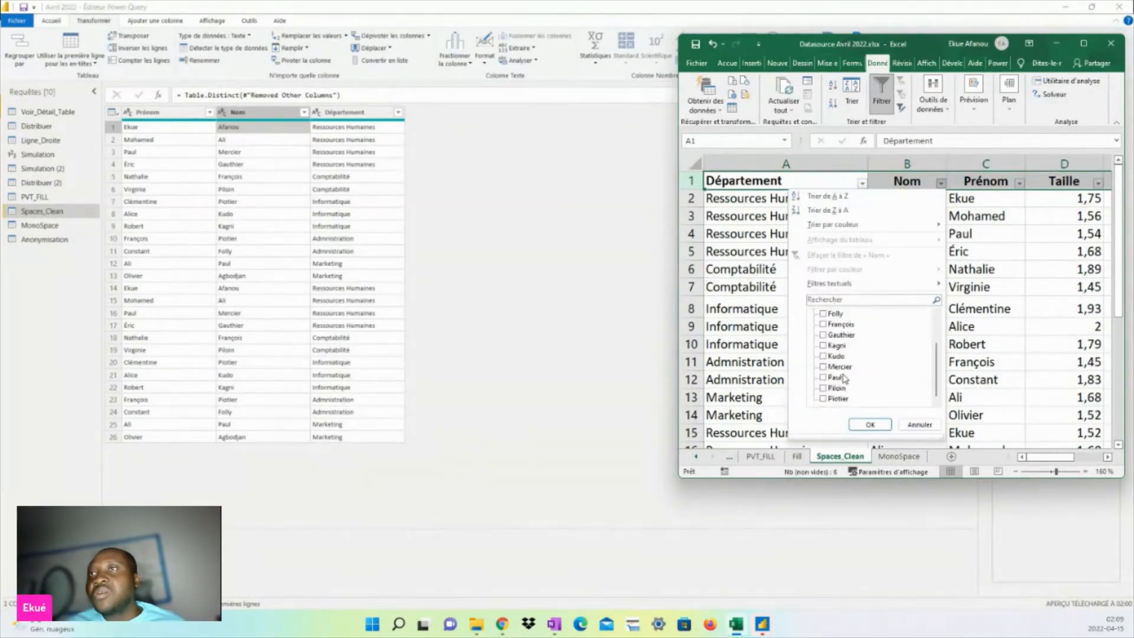
pyautogui.scroll(2, 845, 377)
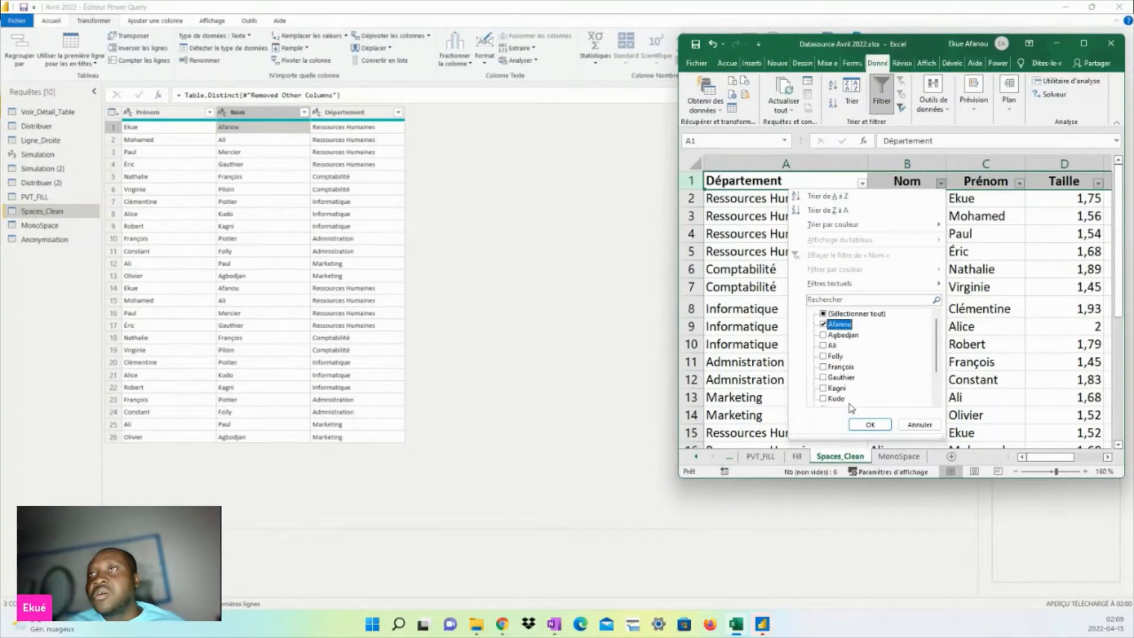
pyautogui.click(870, 424)
pyautogui.click(919, 260)
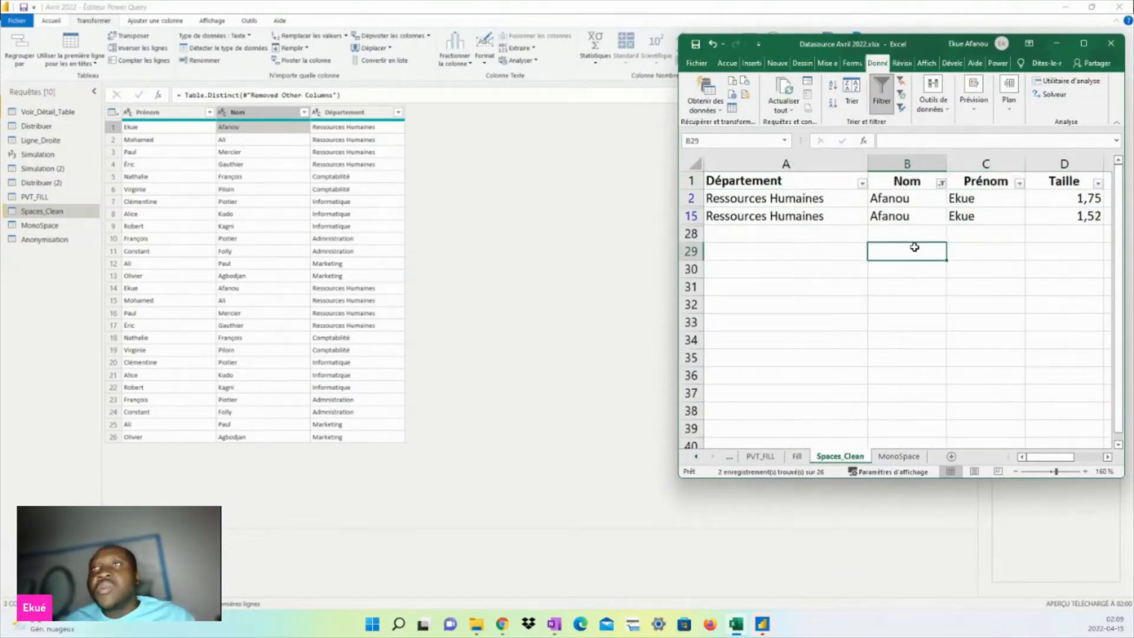
# Compare the exact contents of the filtered Nom cells B2 and B15, checking for trailing spaces
pyautogui.click(920, 198)
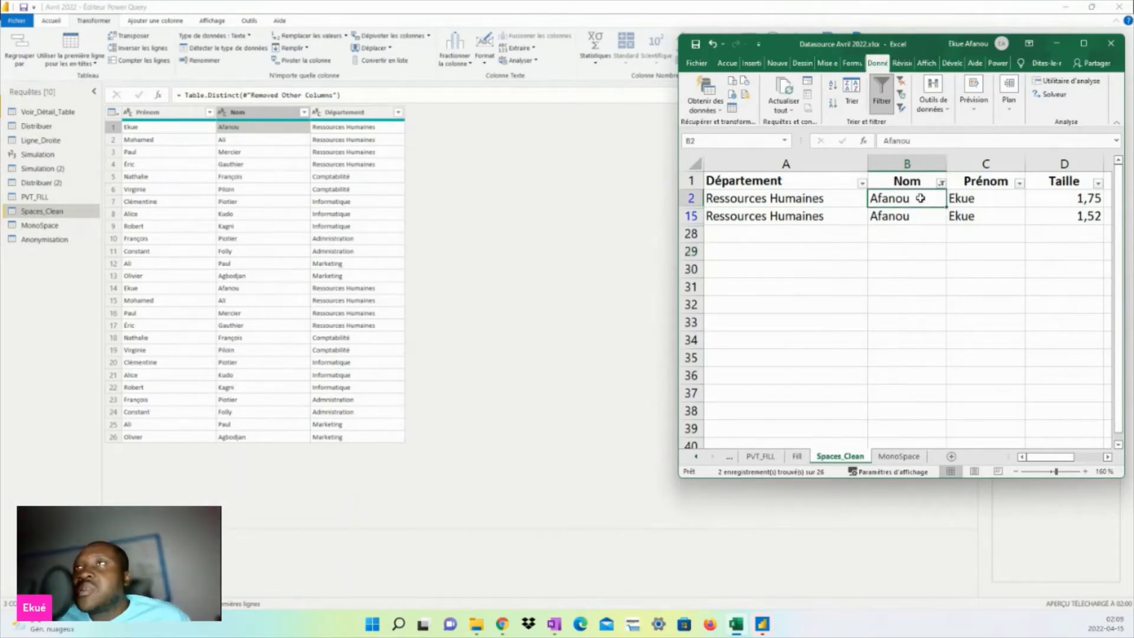
pyautogui.doubleClick(920, 198)
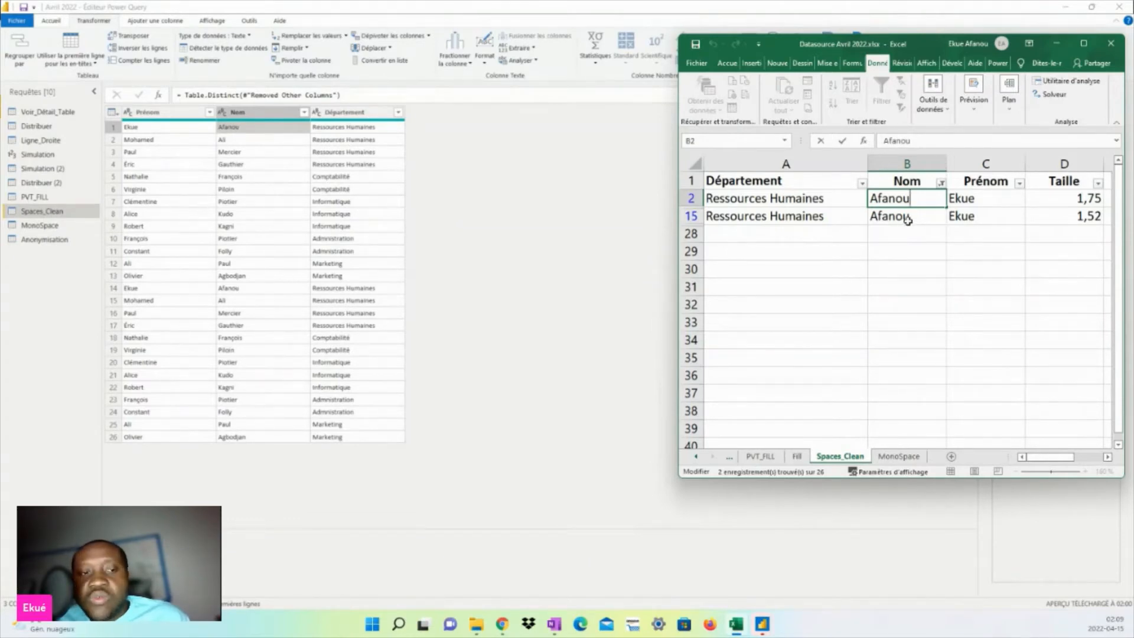
pyautogui.click(908, 218)
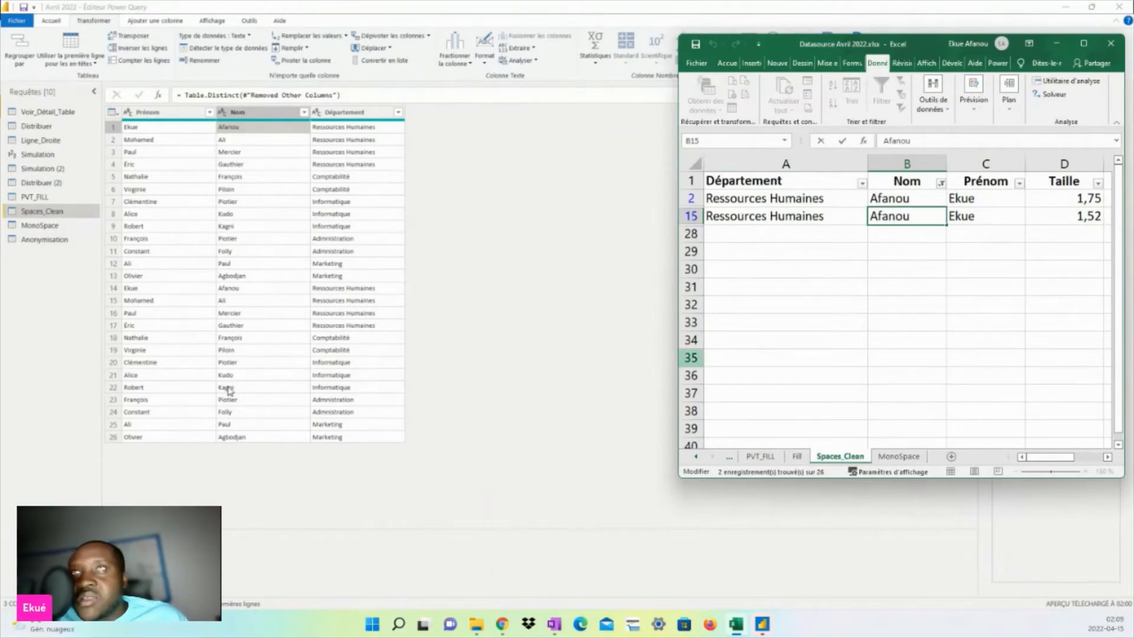
pyautogui.click(853, 253)
# Change the Nom filter to show only the third surname in the list
pyautogui.click(940, 183)
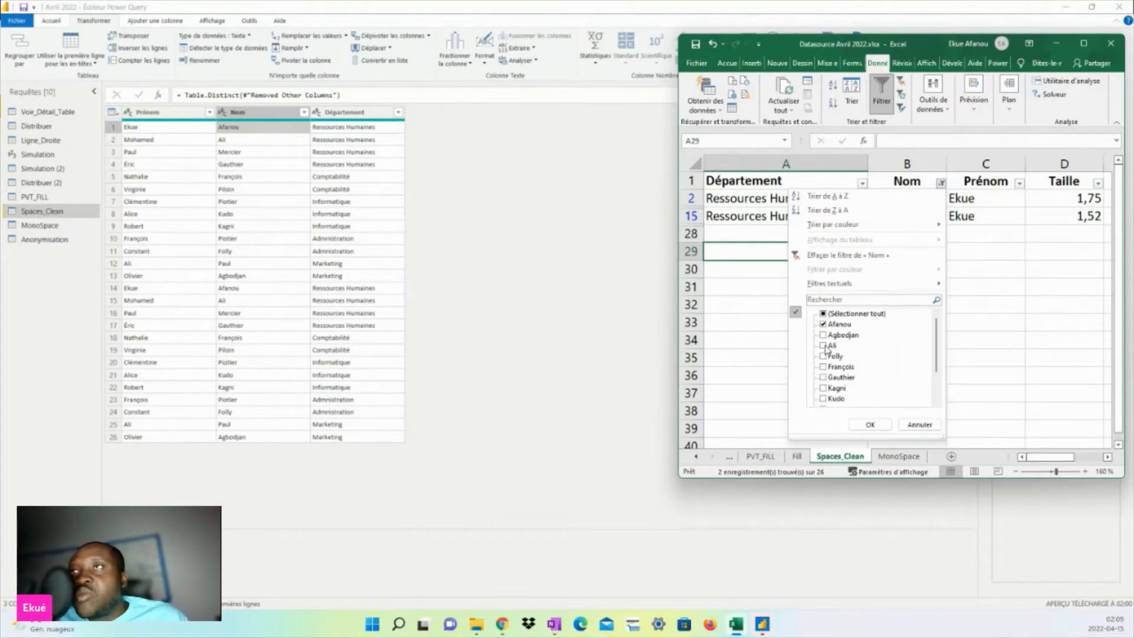
pyautogui.click(823, 344)
pyautogui.click(823, 325)
pyautogui.click(870, 425)
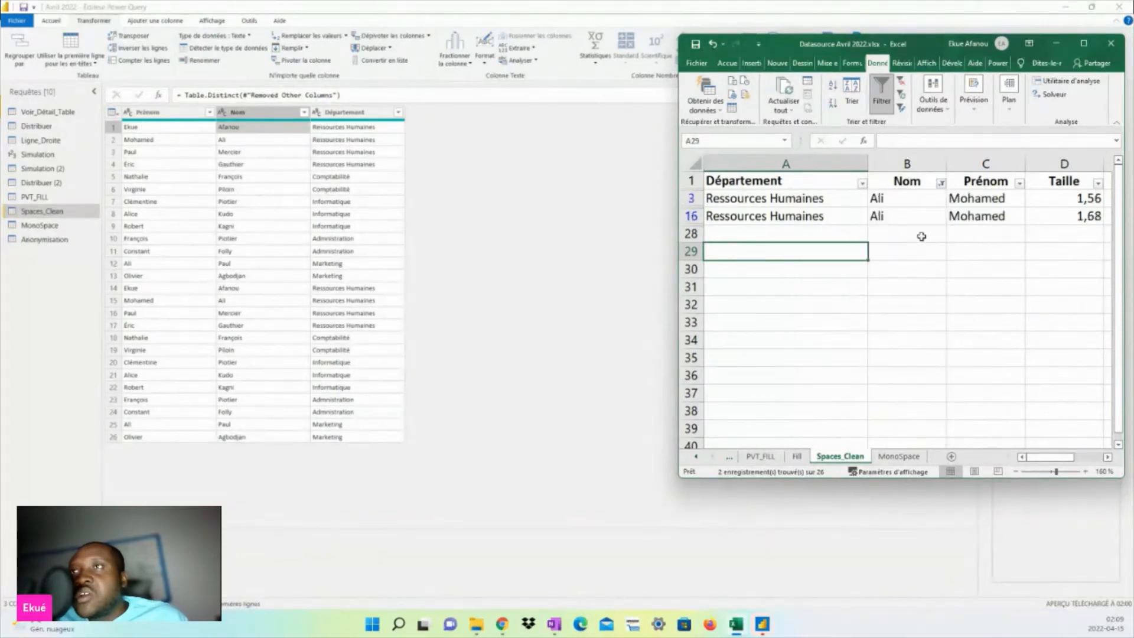
# Compare the exact contents of Nom cells B3 and B16, checking where the text ends in each
pyautogui.click(907, 198)
pyautogui.doubleClick(907, 198)
pyautogui.click(901, 215)
pyautogui.doubleClick(898, 217)
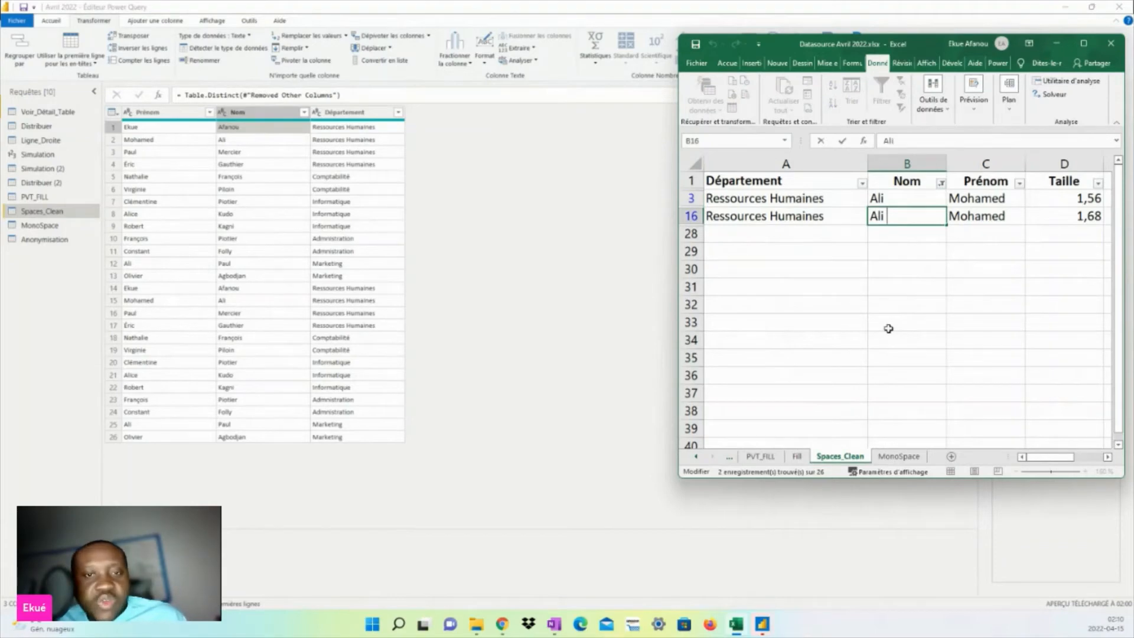
pyautogui.click(888, 328)
# Reselect all values in the Nom filter to show every row of the sheet
pyautogui.click(941, 183)
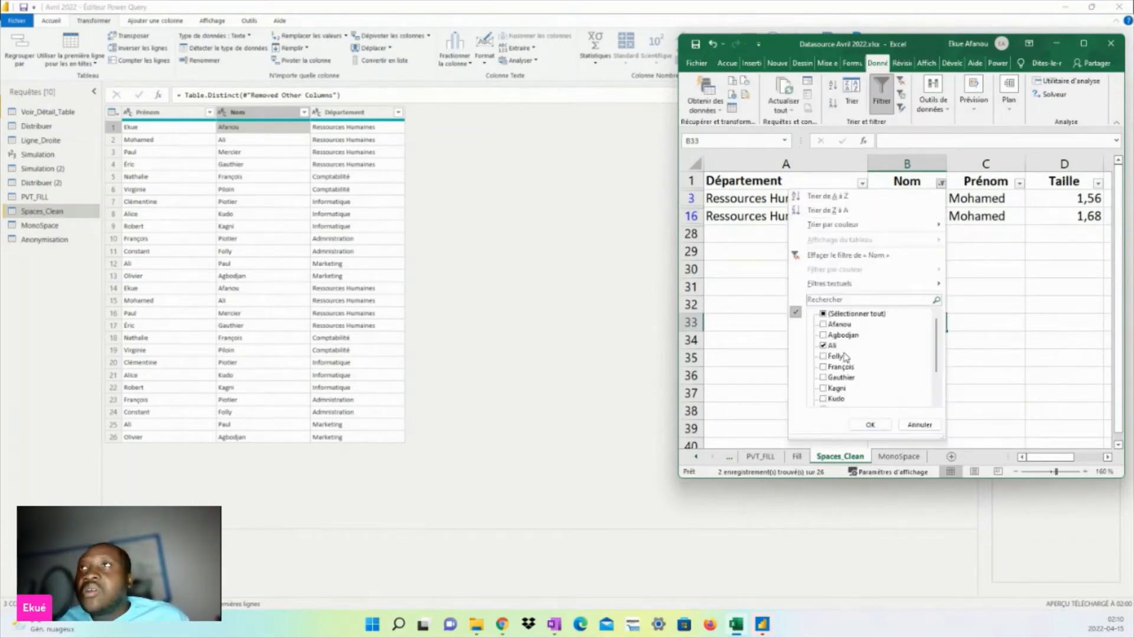
pyautogui.click(823, 315)
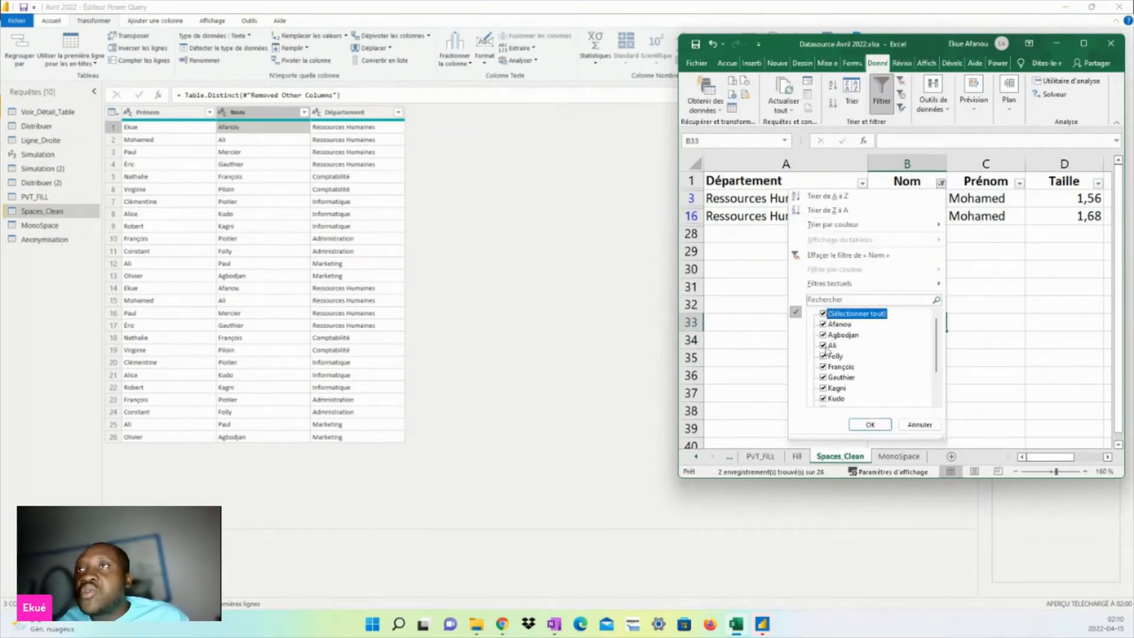
pyautogui.click(867, 425)
pyautogui.click(870, 326)
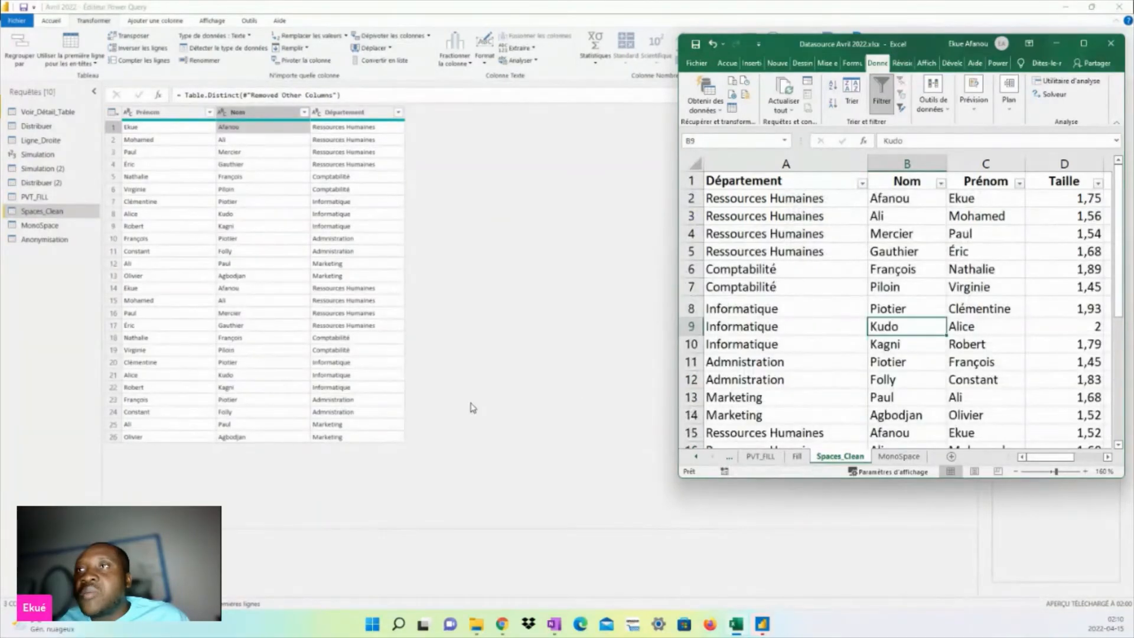
# Return to Power Query and remove duplicates again based on the Prénom, Nom and Département columns
pyautogui.click(471, 407)
pyautogui.click(163, 113)
pyautogui.moveTo(164, 113); pyautogui.dragTo(280, 97)
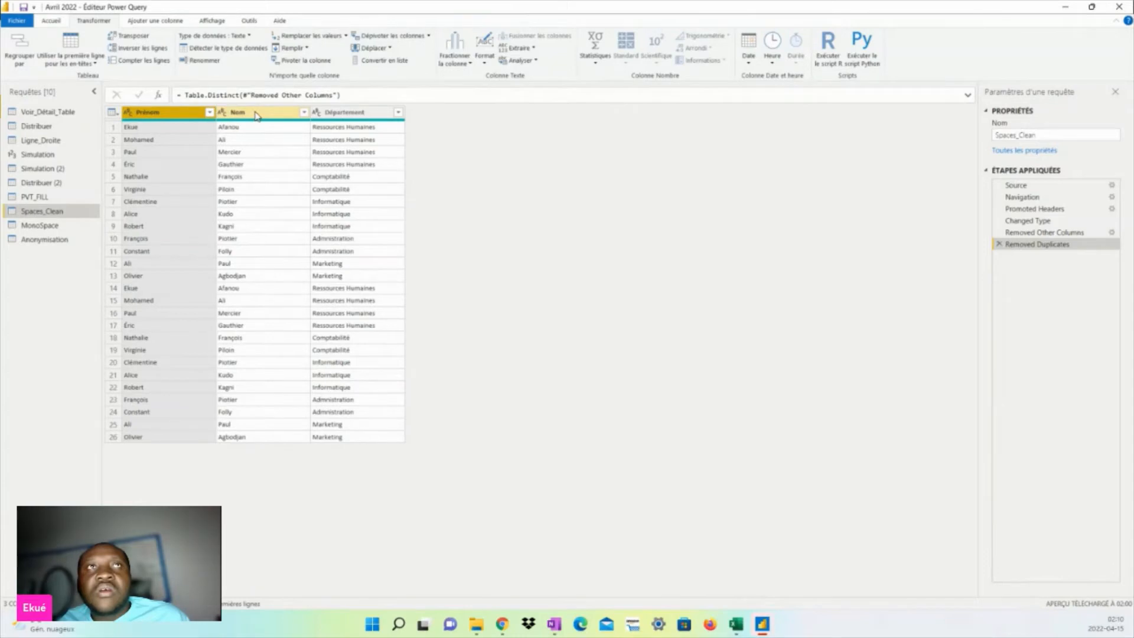
pyautogui.keyDown('ctrl'); pyautogui.click(256, 116); pyautogui.keyUp('ctrl')
pyautogui.keyDown('ctrl'); pyautogui.click(317, 111); pyautogui.keyUp('ctrl')
pyautogui.rightClick(321, 109)
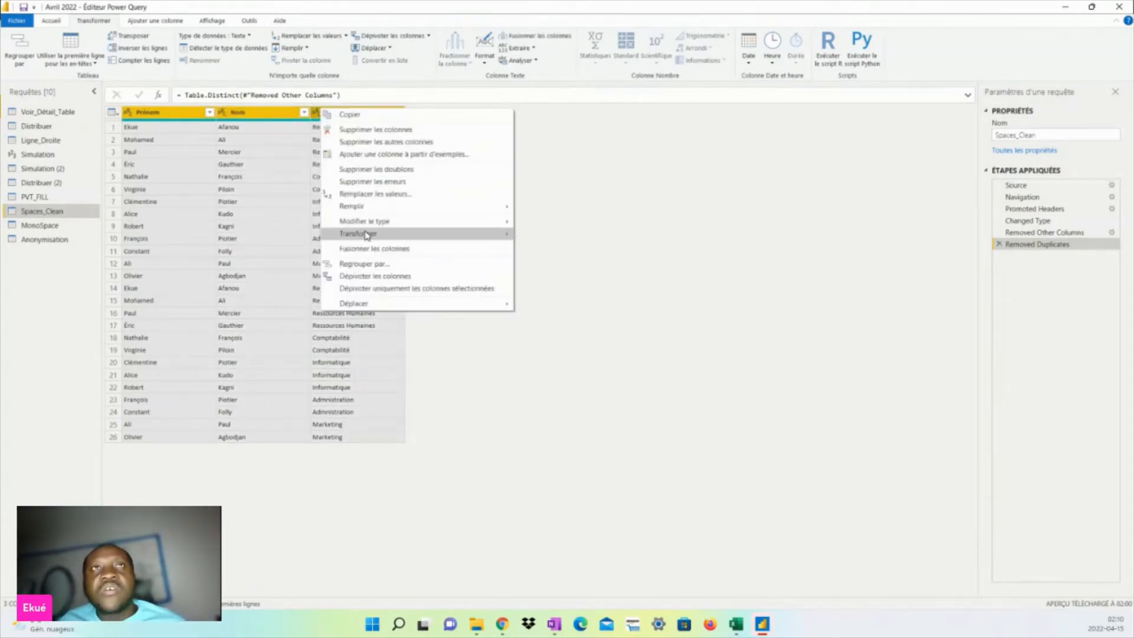
pyautogui.click(393, 171)
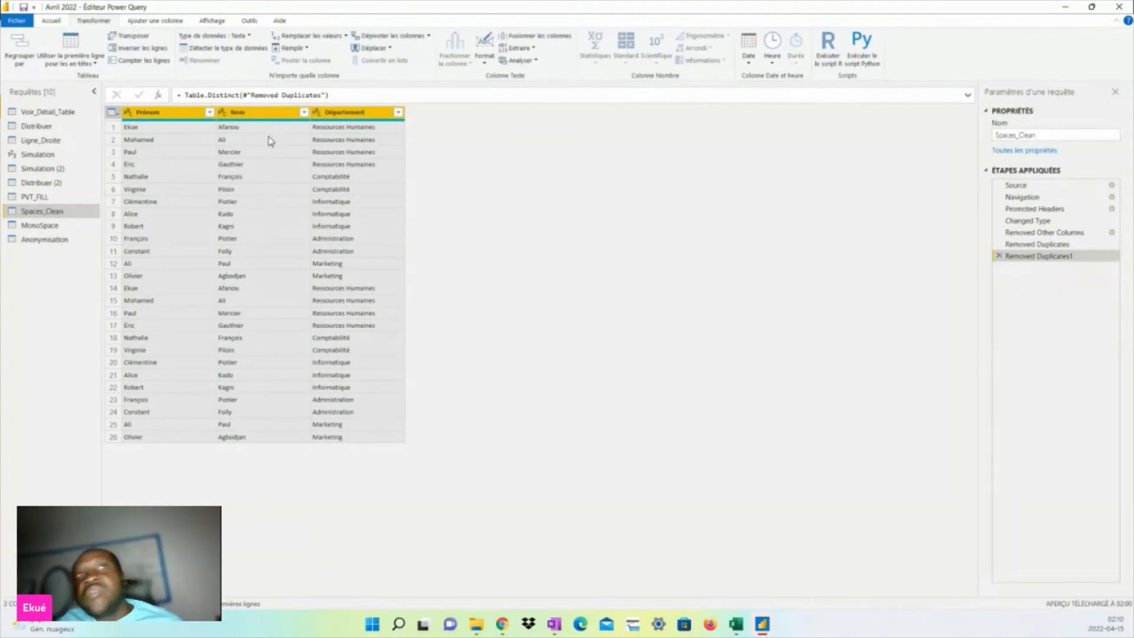
# Compare the full text of the Nom values in rows 1 and 14, checking for hidden trailing characters
pyautogui.click(248, 128)
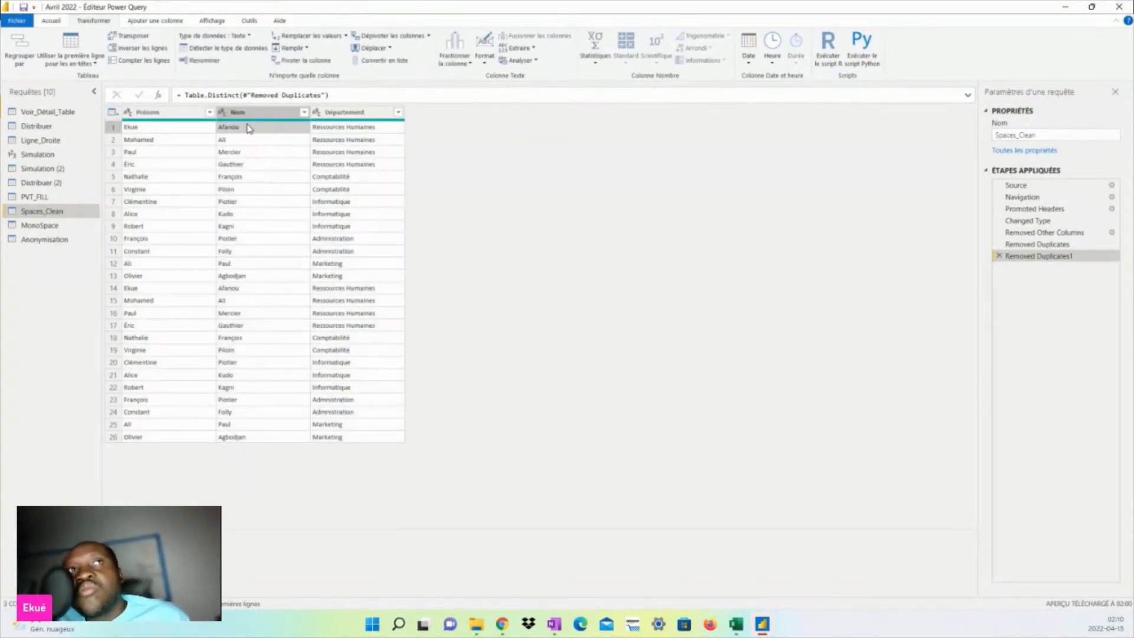
pyautogui.click(248, 289)
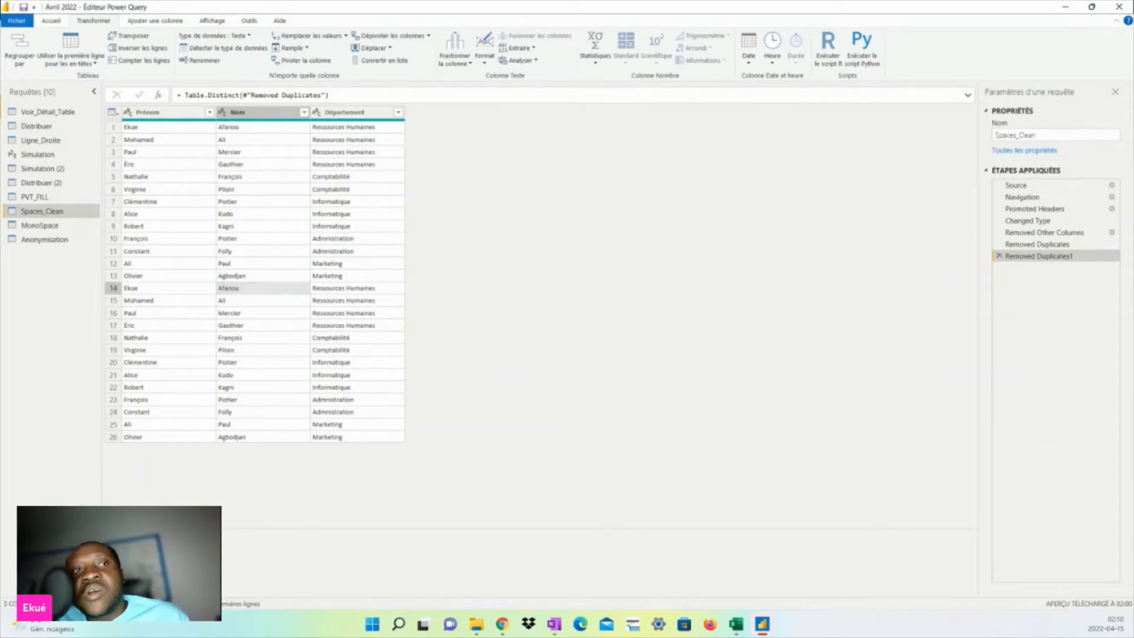
pyautogui.click(267, 126)
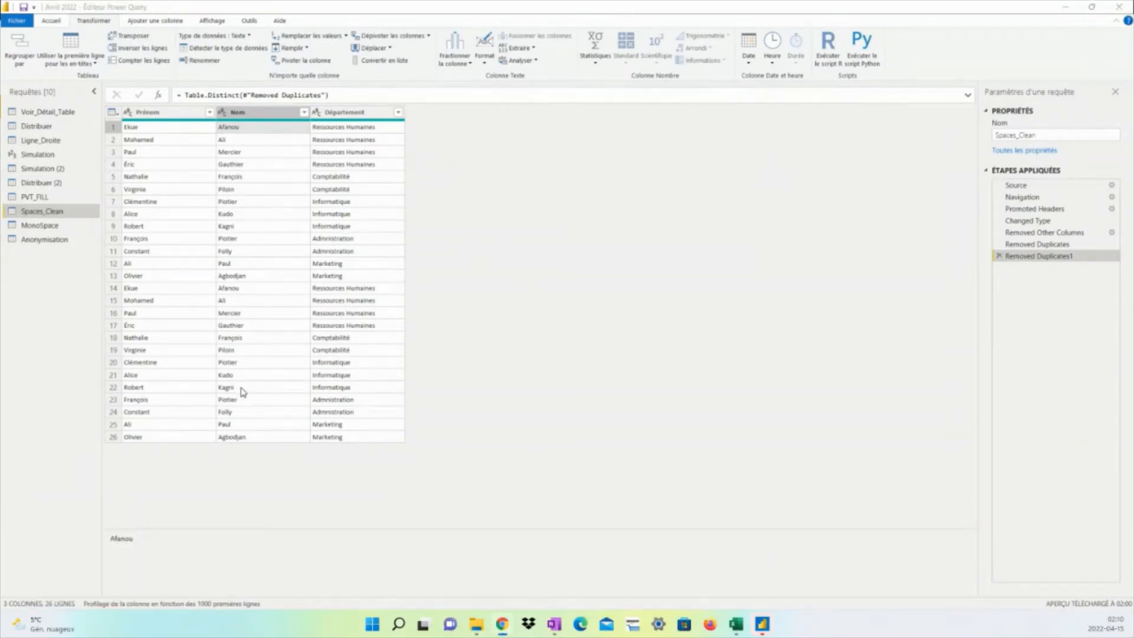
pyautogui.click(247, 127)
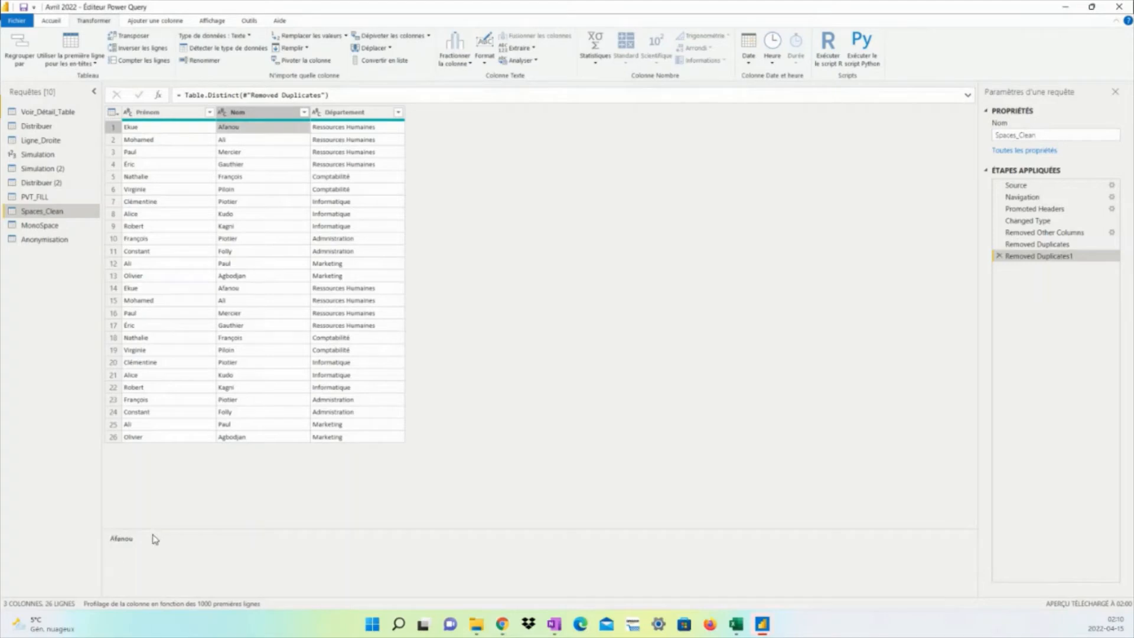
pyautogui.click(152, 544)
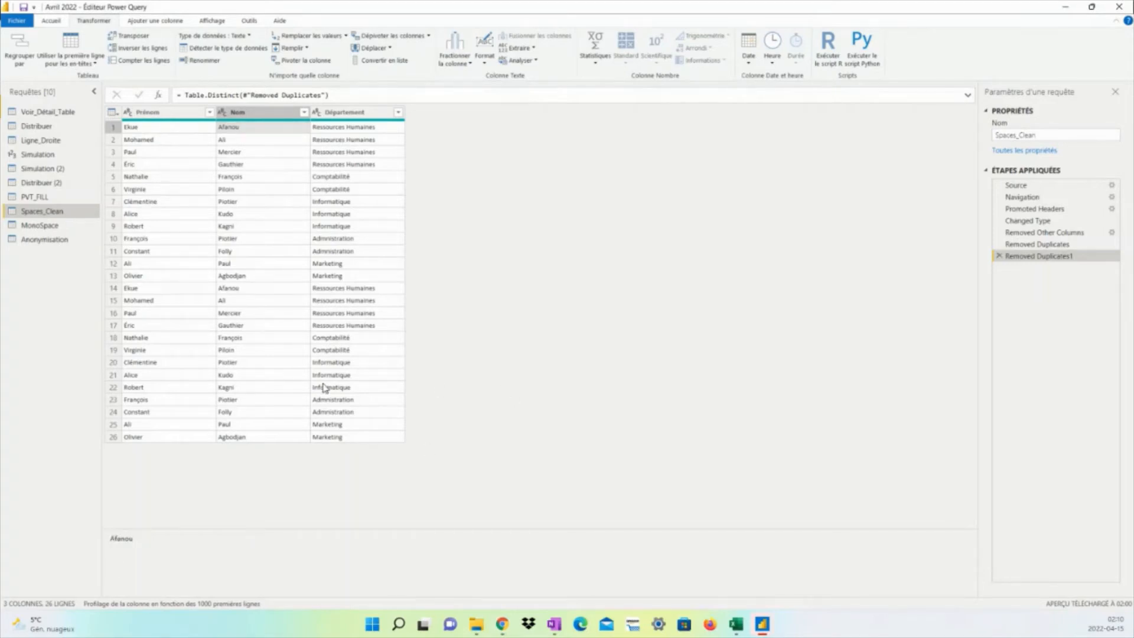
pyautogui.click(260, 289)
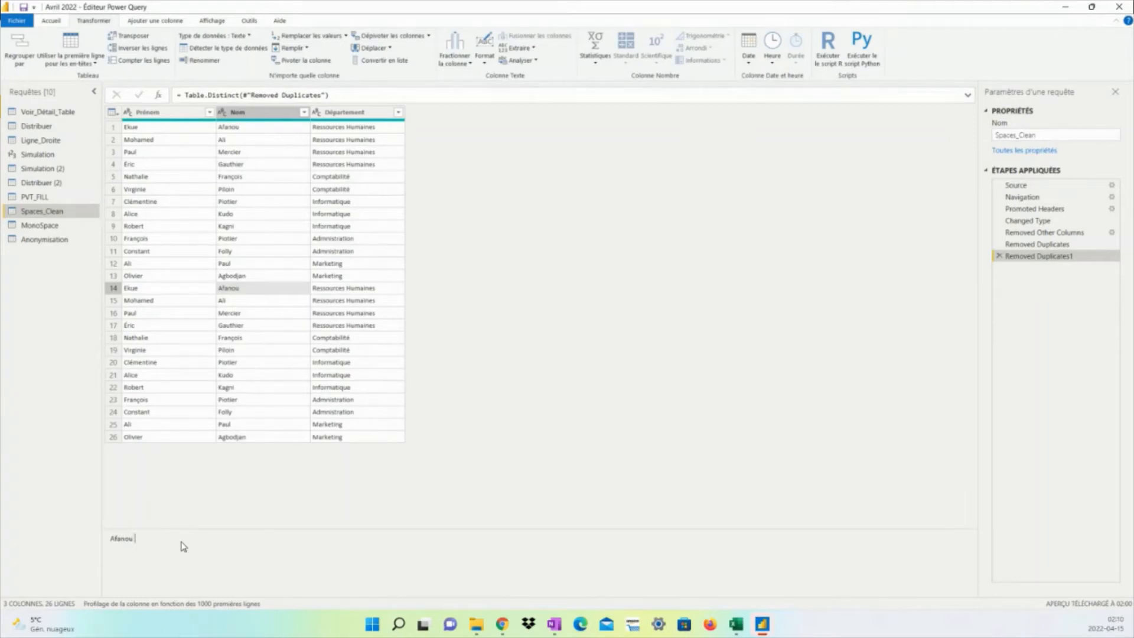
pyautogui.moveTo(155, 552); pyautogui.dragTo(102, 557)
pyautogui.click(144, 545)
pyautogui.click(258, 131)
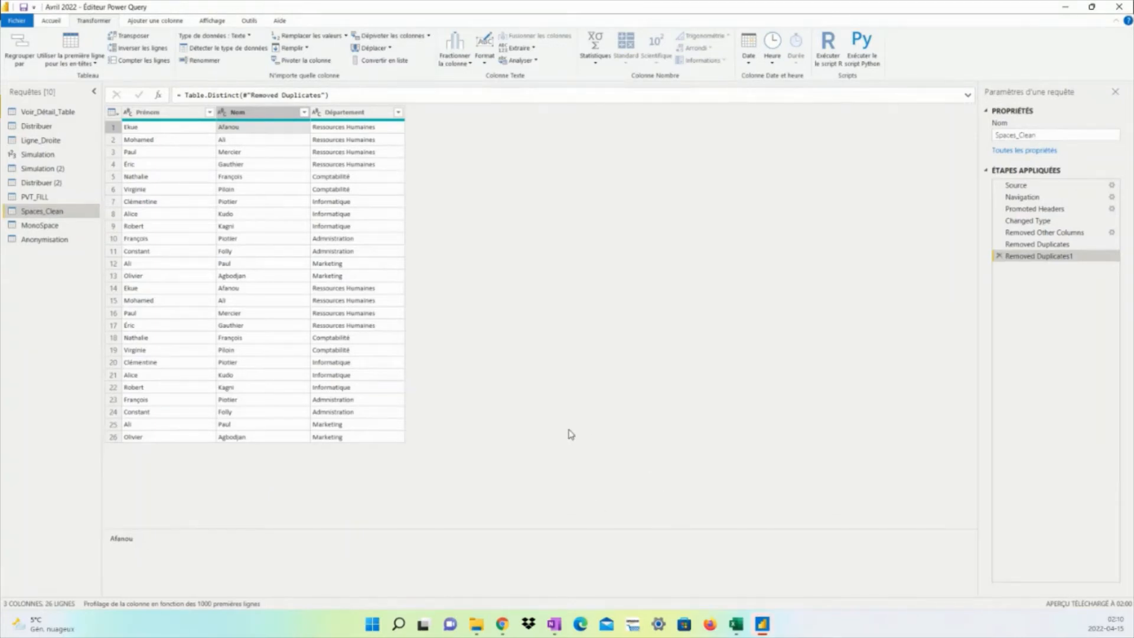
# Trim the leading and trailing spaces from the Nom column of the Spaces_Clean query
pyautogui.click(271, 113)
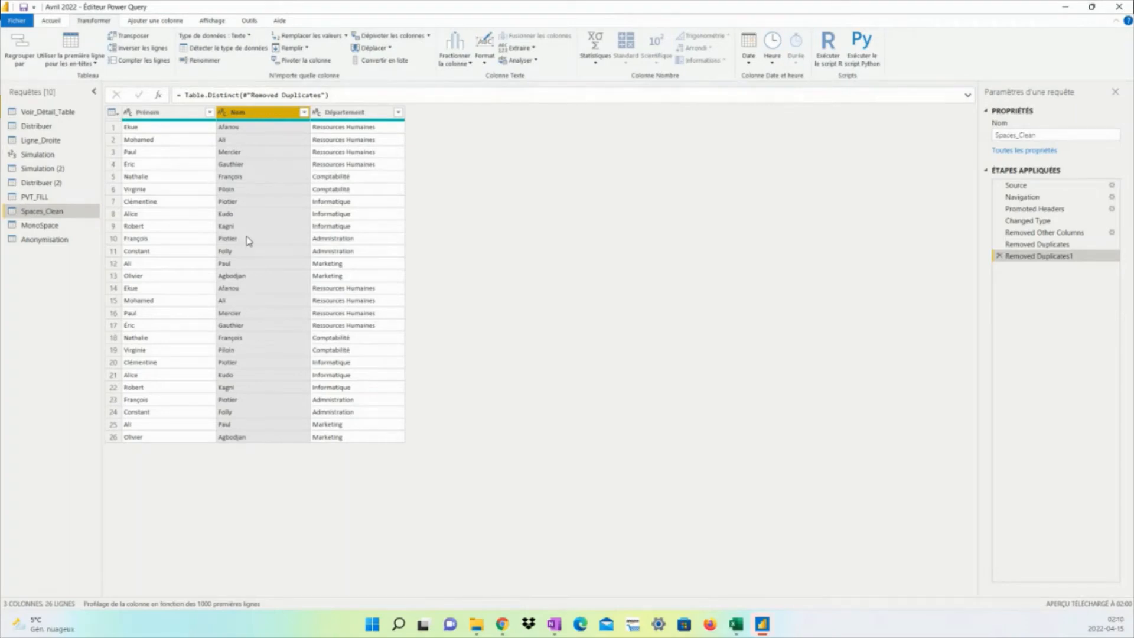
pyautogui.click(534, 49)
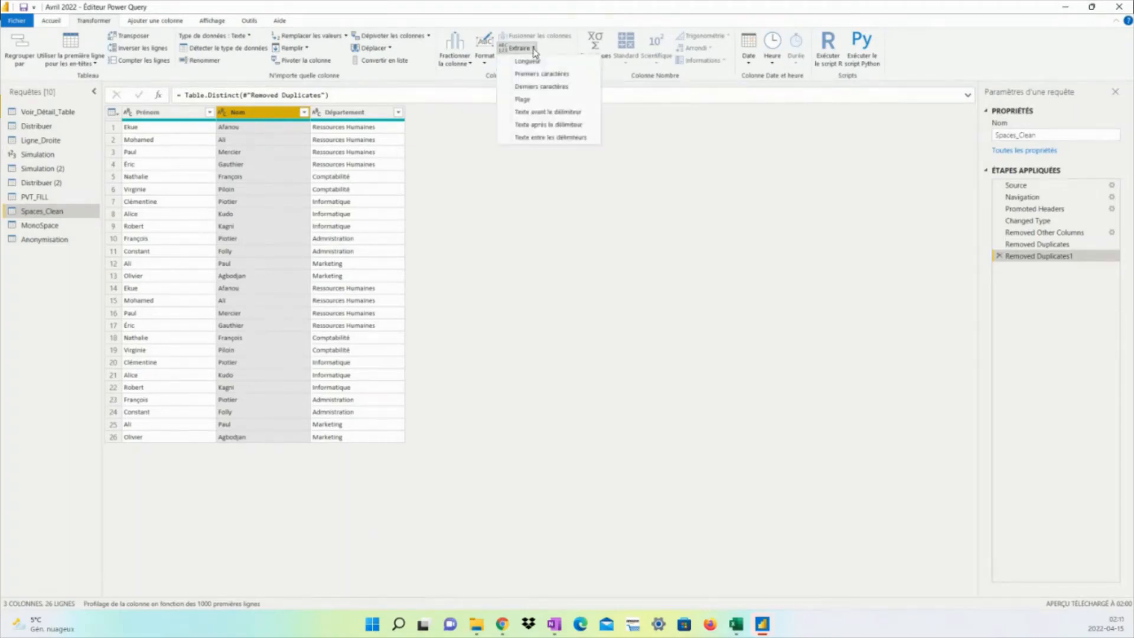
pyautogui.click(472, 81)
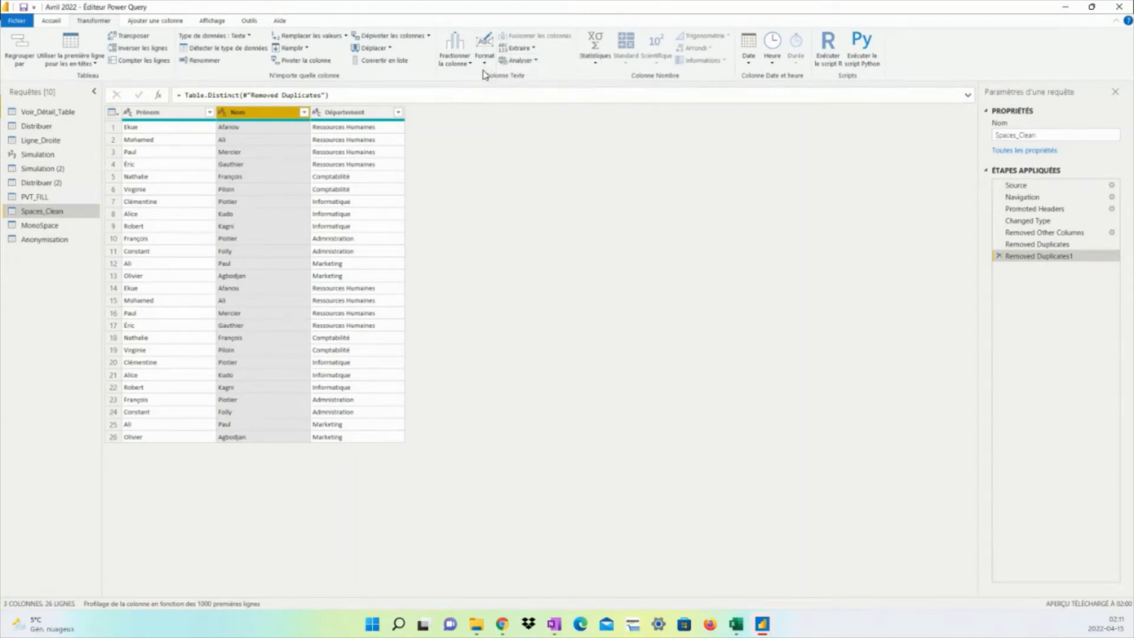
pyautogui.click(534, 61)
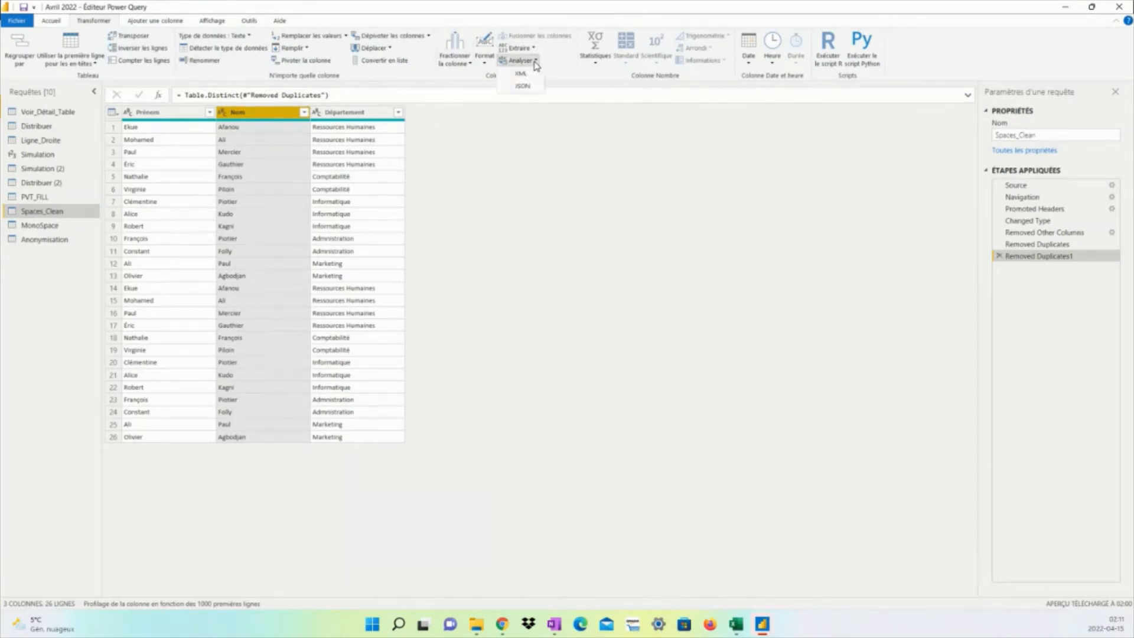
pyautogui.click(485, 65)
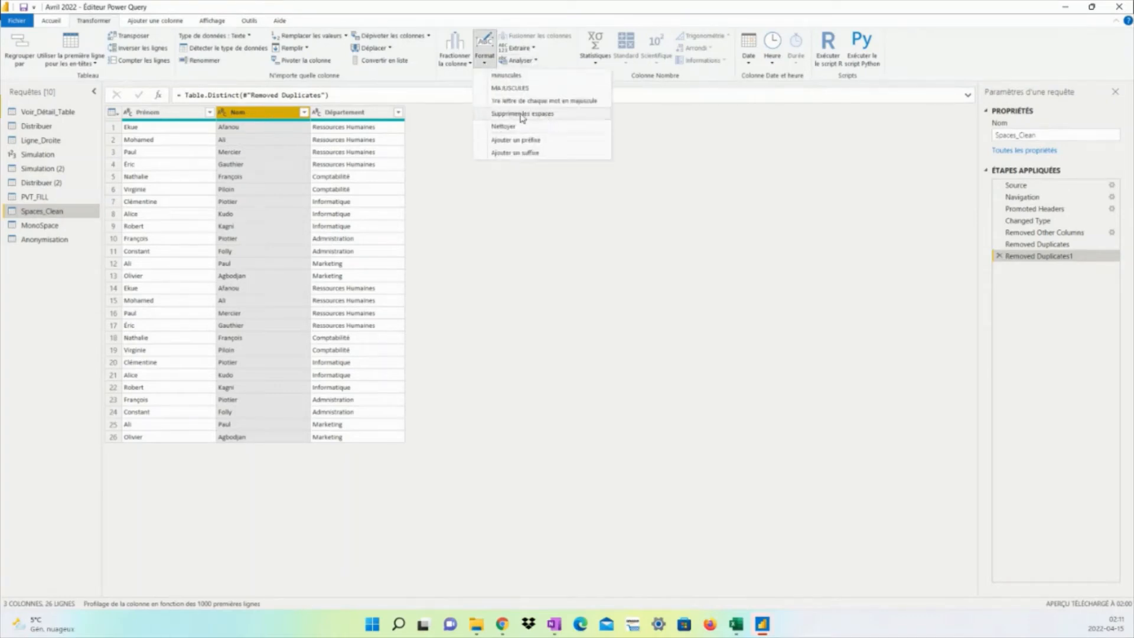
pyautogui.click(455, 82)
pyautogui.click(485, 65)
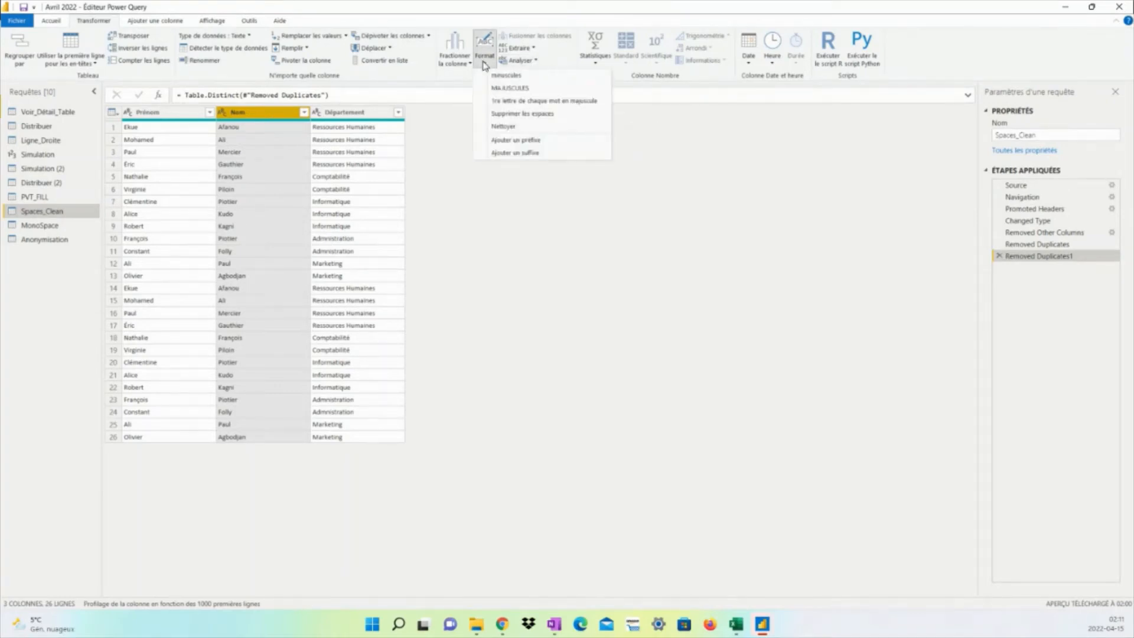
pyautogui.click(523, 114)
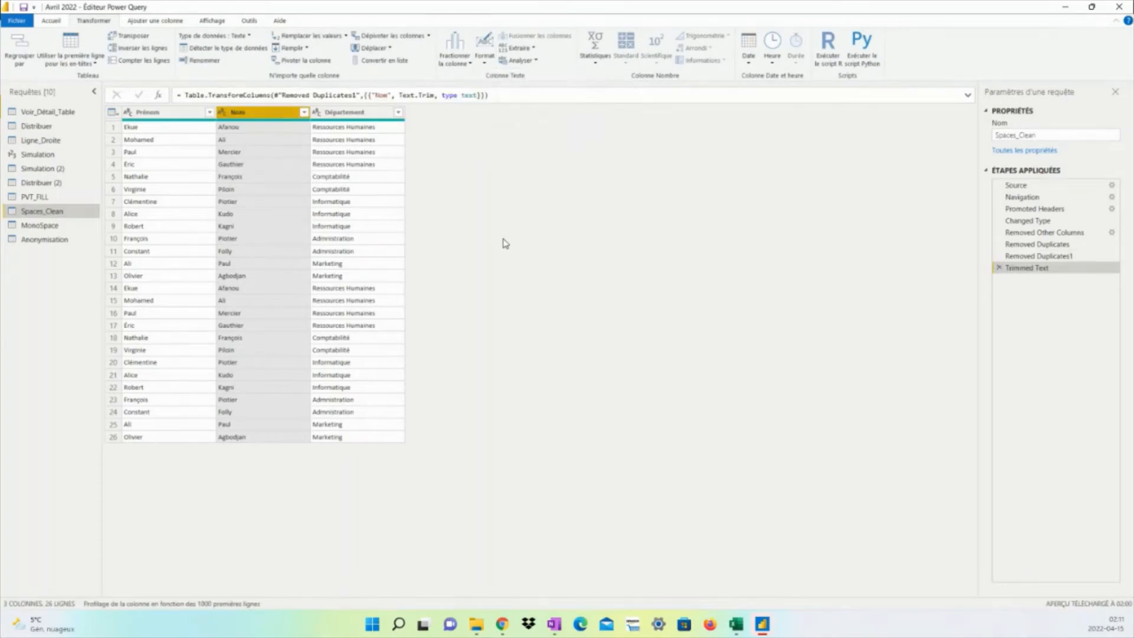
# Check the full text of the trimmed Nom values in rows 1 and 14 for leftover trailing spaces
pyautogui.click(307, 240)
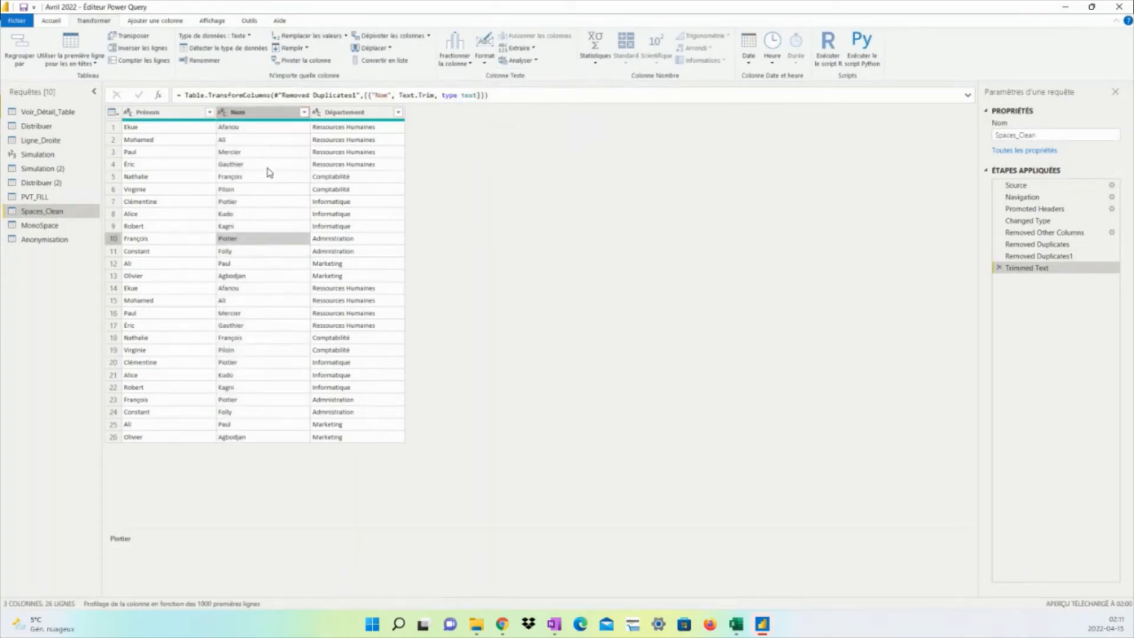
pyautogui.click(254, 130)
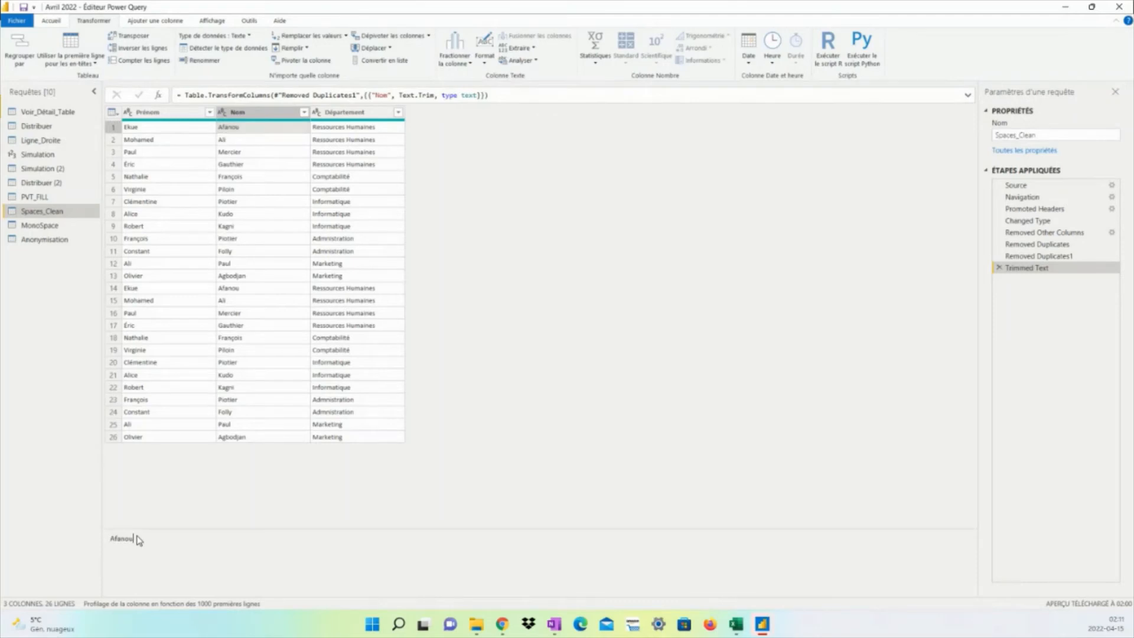
pyautogui.click(144, 574)
pyautogui.click(251, 290)
pyautogui.click(158, 549)
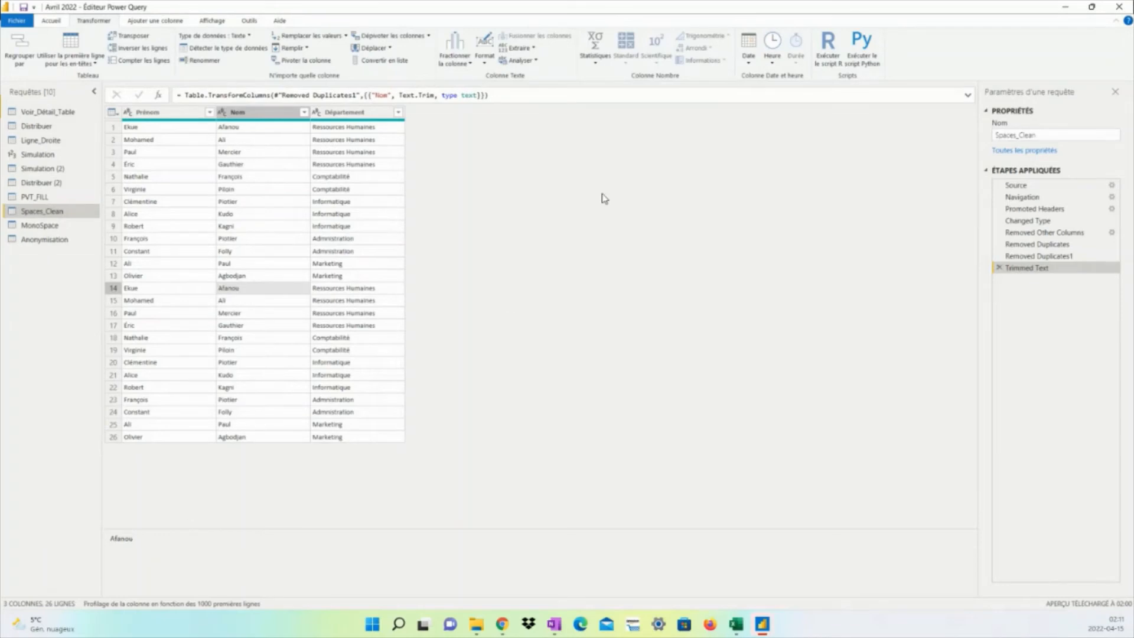
# Remove duplicates from the Spaces_Clean query based on the Prénom, Nom and Département columns together
pyautogui.click(177, 114)
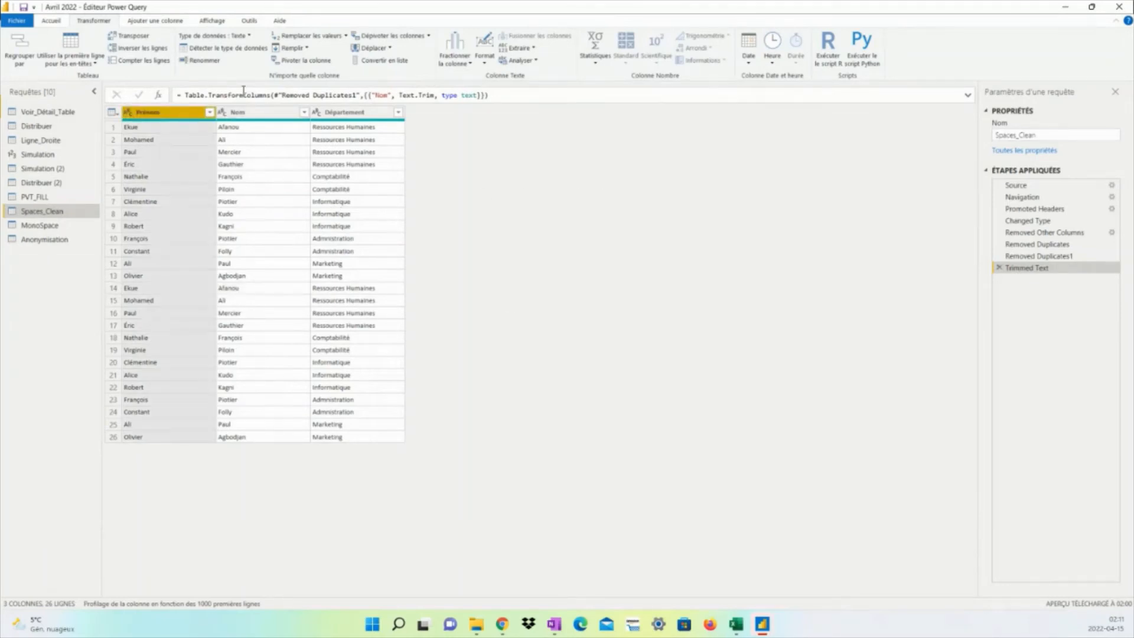
pyautogui.keyDown('ctrl'); pyautogui.click(254, 114); pyautogui.keyUp('ctrl')
pyautogui.keyDown('ctrl'); pyautogui.click(346, 112); pyautogui.keyUp('ctrl')
pyautogui.rightClick(347, 112)
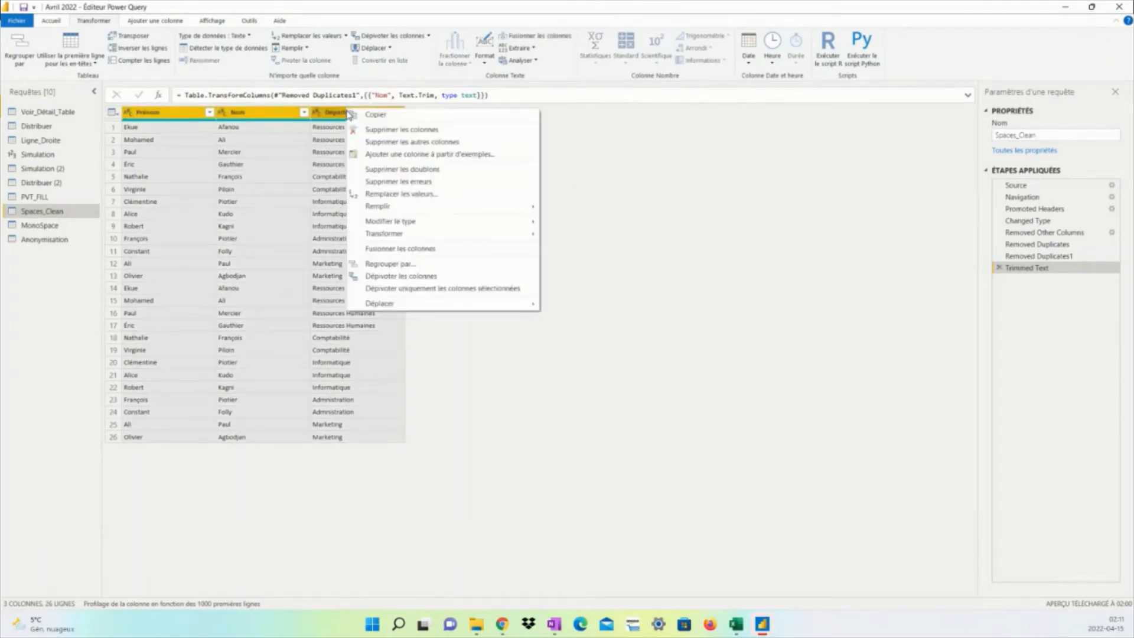
pyautogui.click(439, 170)
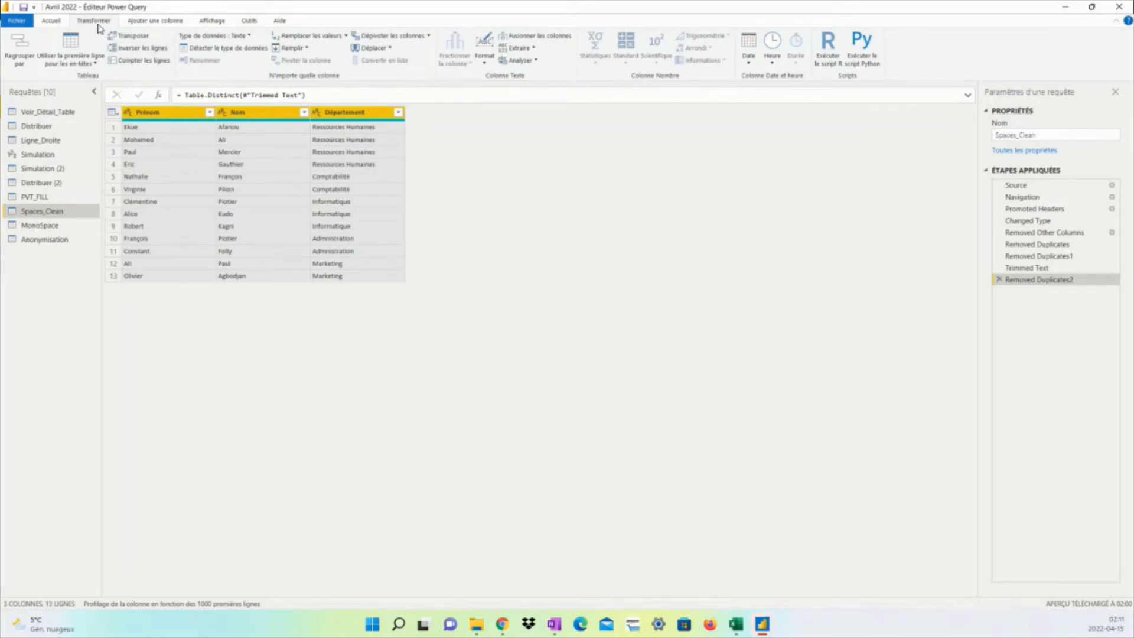
pyautogui.click(487, 59)
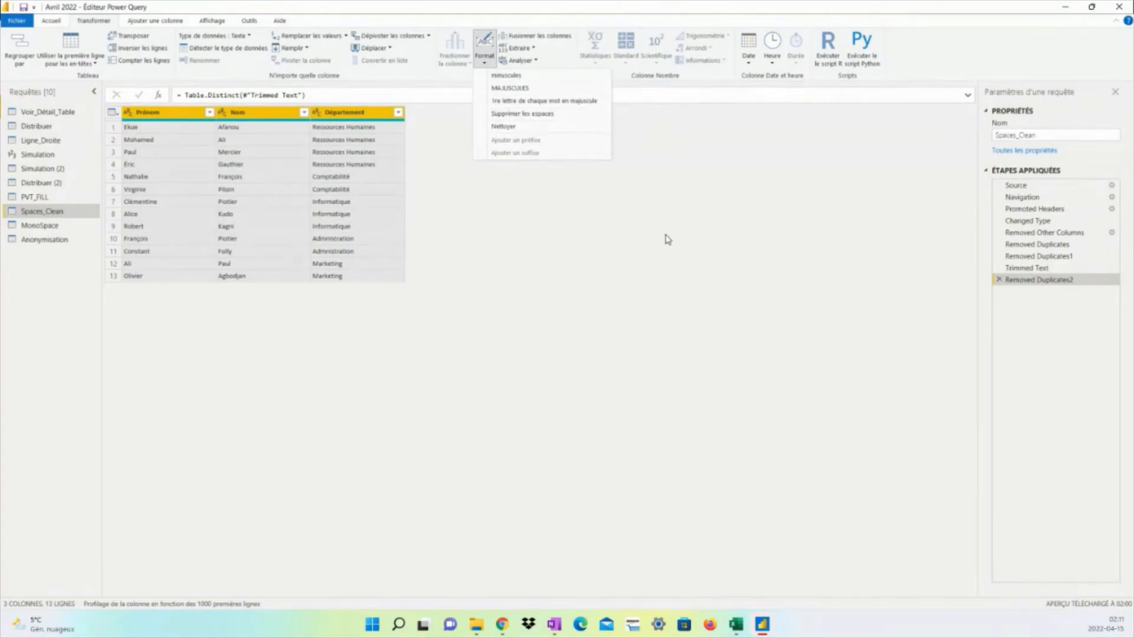
pyautogui.click(724, 526)
# Switch to the Excel workbook and filter the Nom column of the Spaces_Clean sheet to only the first listed surname
pyautogui.click(735, 624)
pyautogui.click(875, 313)
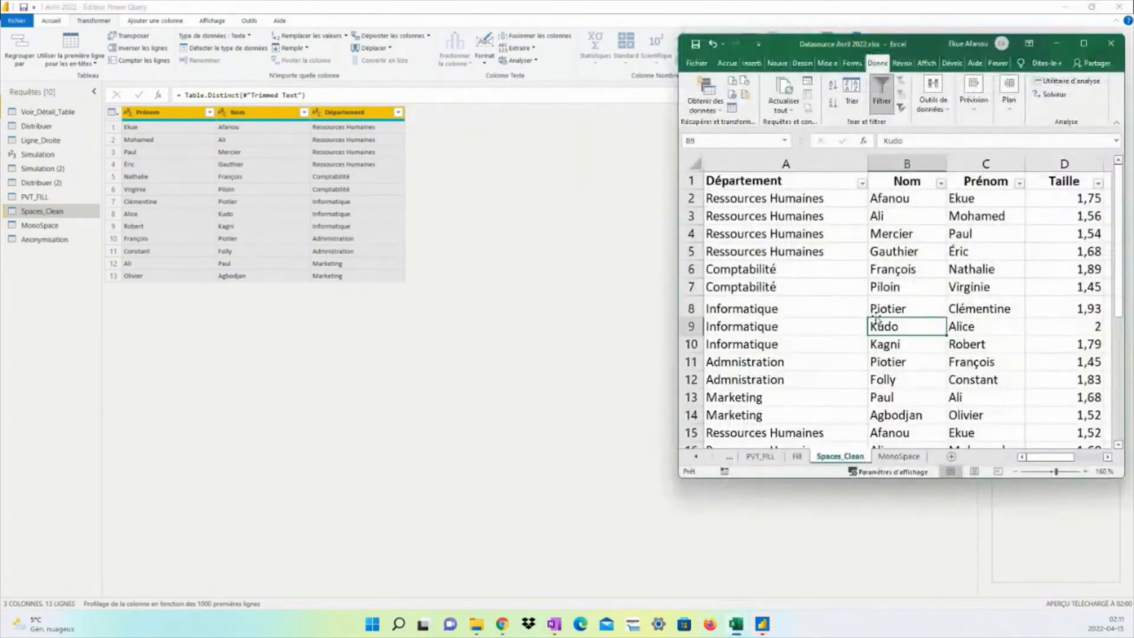
pyautogui.click(940, 183)
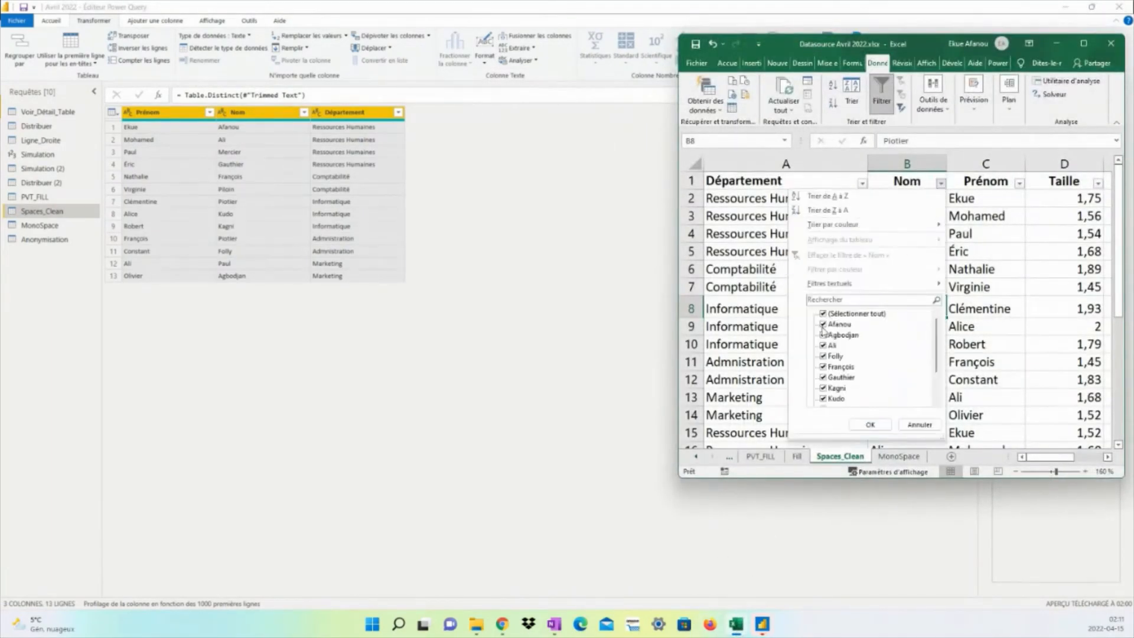
pyautogui.click(823, 314)
pyautogui.click(823, 324)
pyautogui.click(869, 425)
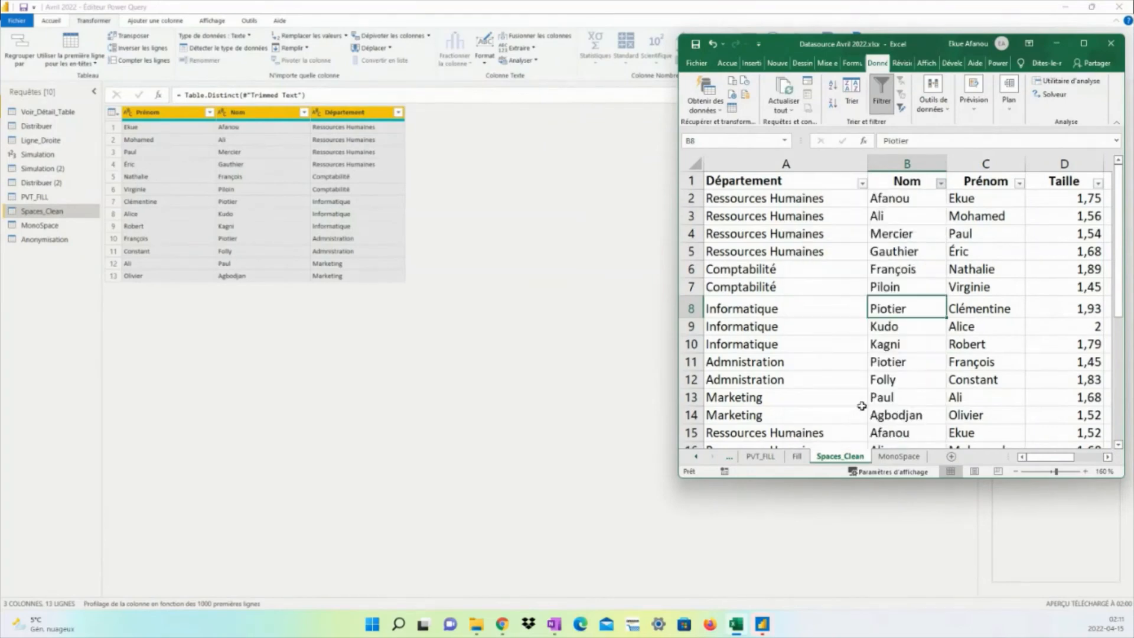
# Inspect the filtered Nom cells in Excel for hidden trailing spaces and return to the Power Query editor
pyautogui.doubleClick(911, 216)
pyautogui.doubleClick(919, 198)
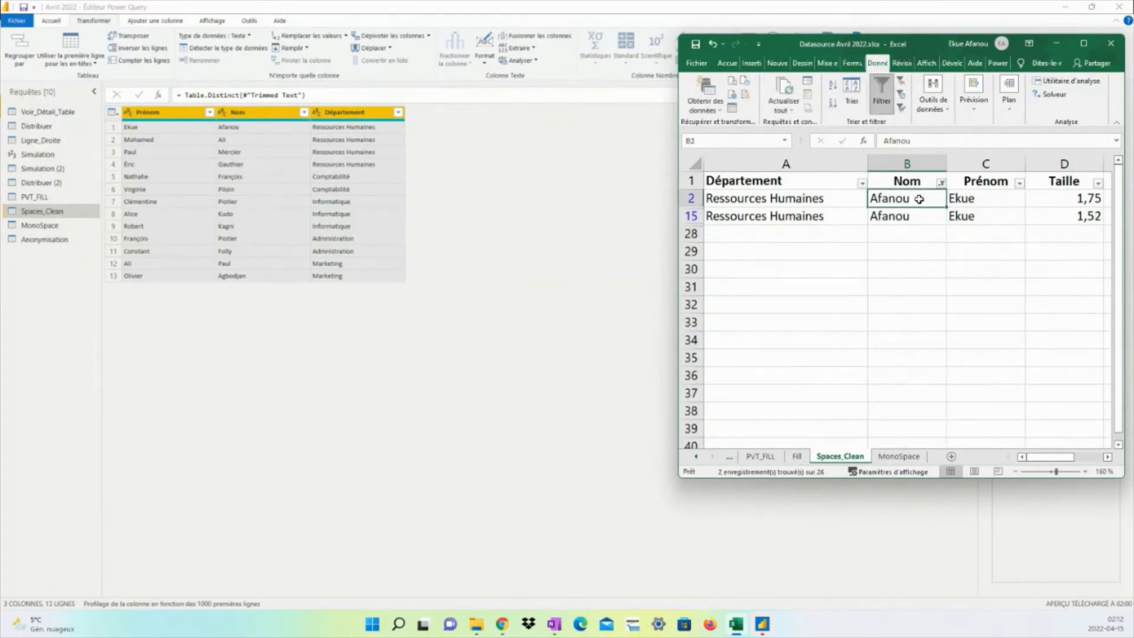
pyautogui.click(402, 375)
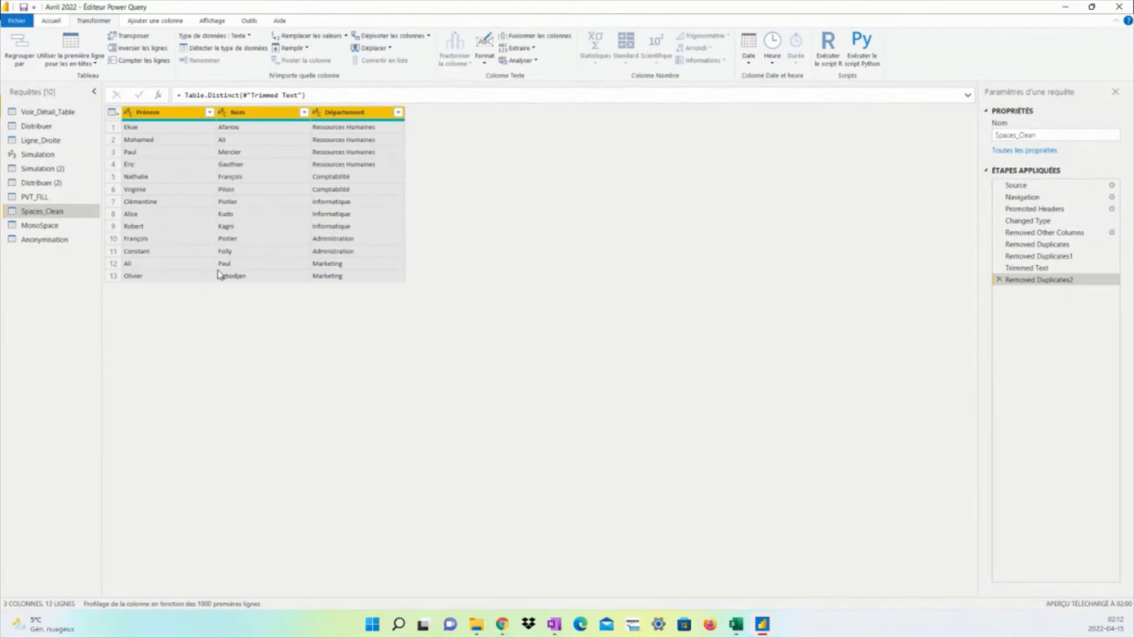